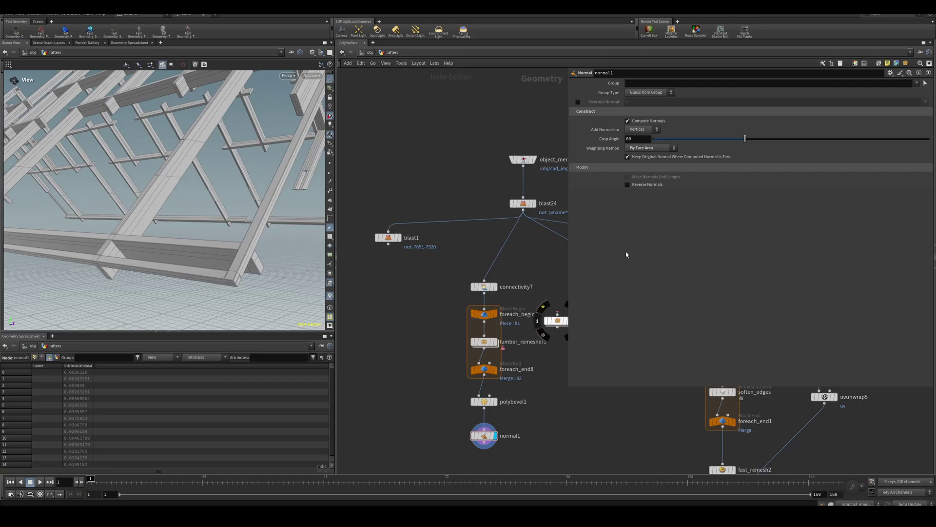
Step: Display the original rafters at blast24 and connectivity7 to examine their imported topology
middle_drag(539, 244, 494, 293)
click(459, 249)
drag(162, 240, 189, 228)
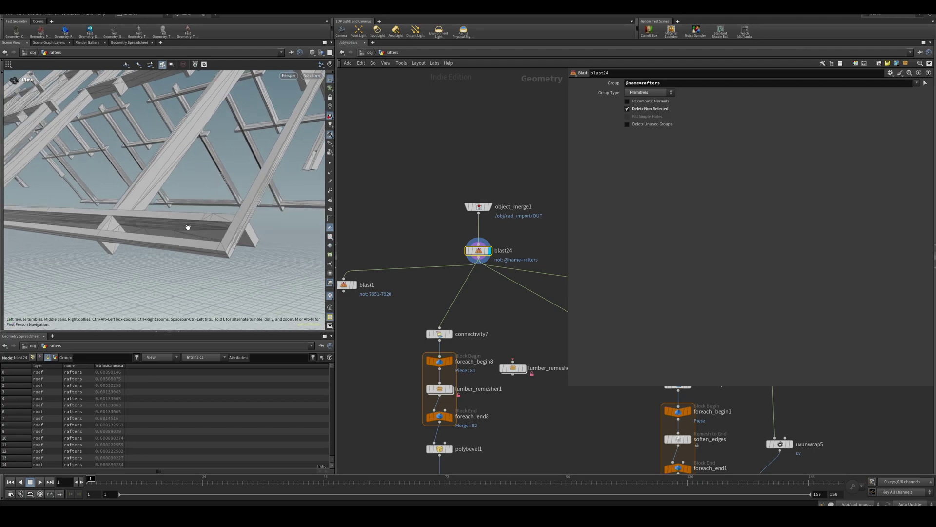
click(451, 334)
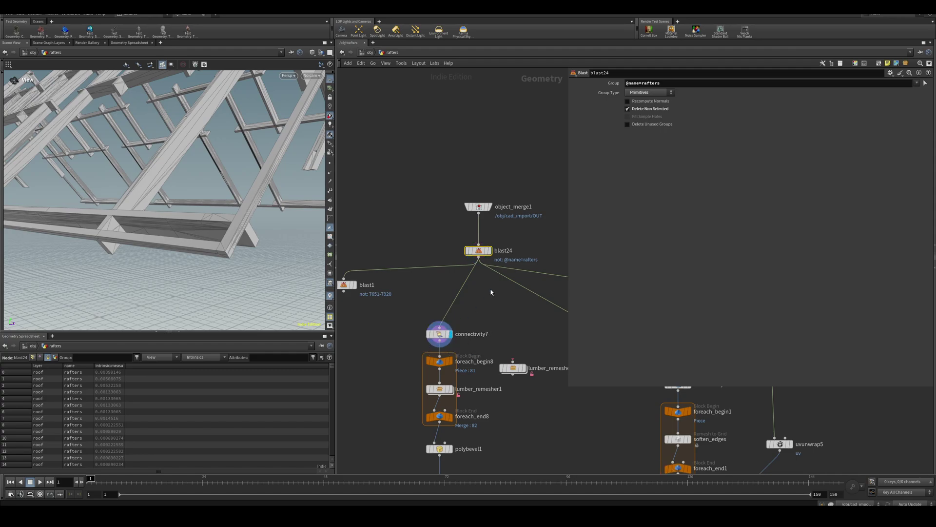
drag(210, 227, 195, 243)
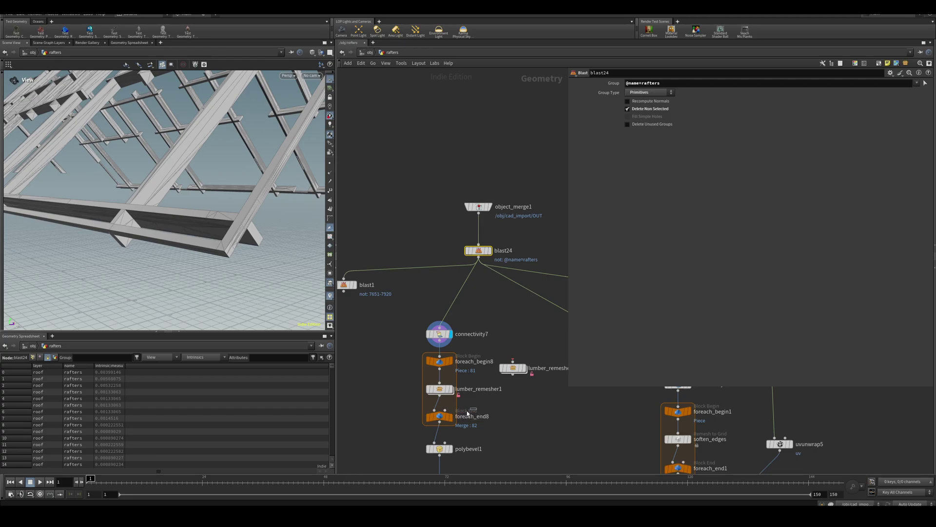
Step: Display the foreach_end8 and polybevel1 results to compare the remeshed and bevelled rafters
click(446, 416)
drag(151, 188, 200, 217)
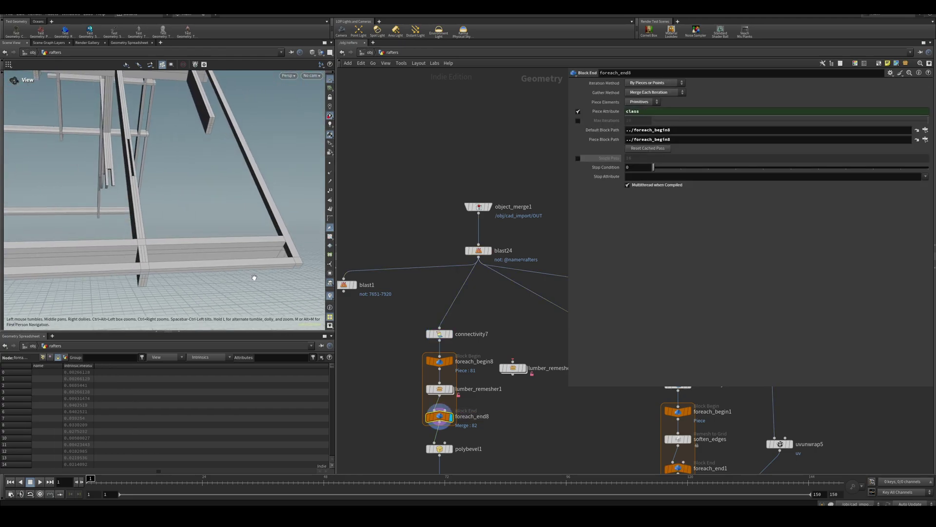
click(448, 449)
drag(149, 270, 151, 236)
right_drag(151, 237, 181, 203)
drag(189, 182, 170, 188)
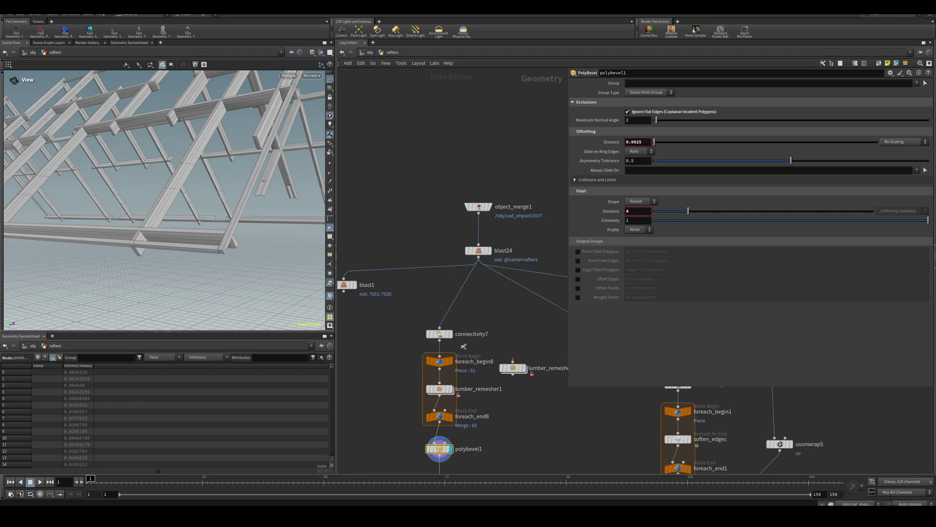
Step: Cut the wires feeding the lumber remeshing loop and turn on Single Pass for foreach_end8
key(y)
drag(458, 350, 431, 348)
click(449, 416)
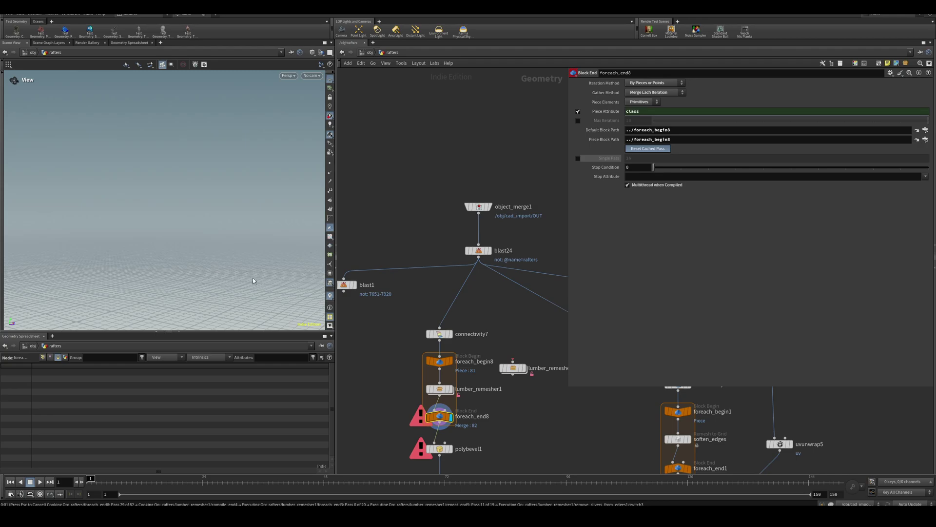
drag(390, 340, 265, 299)
key(y)
drag(489, 375, 442, 384)
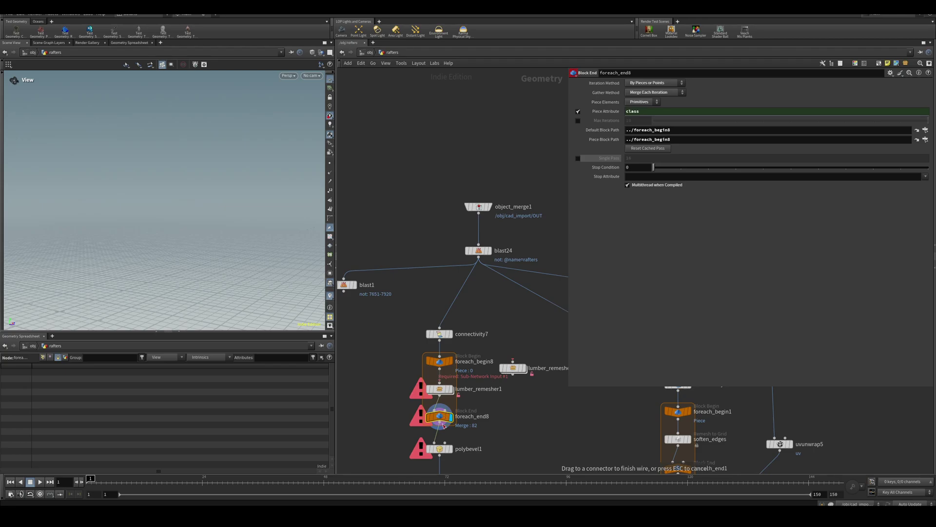
click(578, 159)
Step: Enter the lumber_remesher1 subnetwork and display its groupdelete1 node
double_click(435, 393)
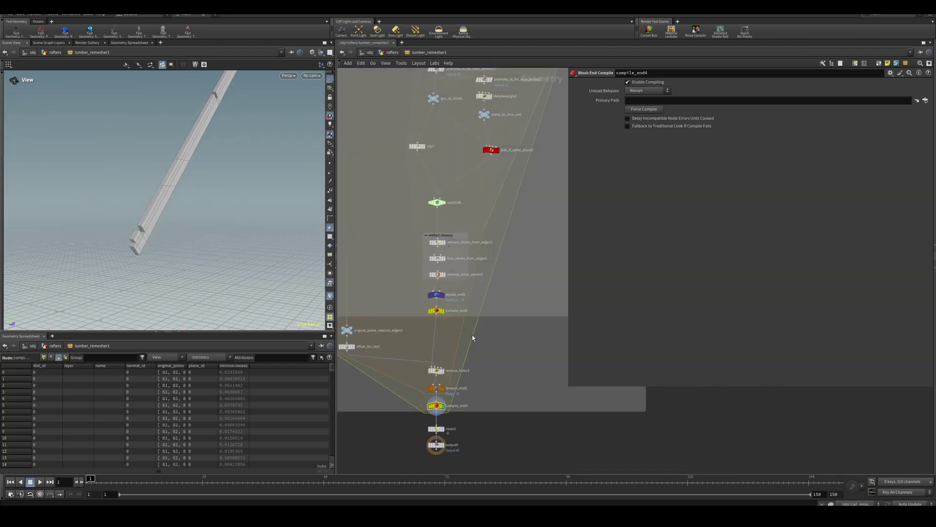
middle_drag(518, 238, 496, 324)
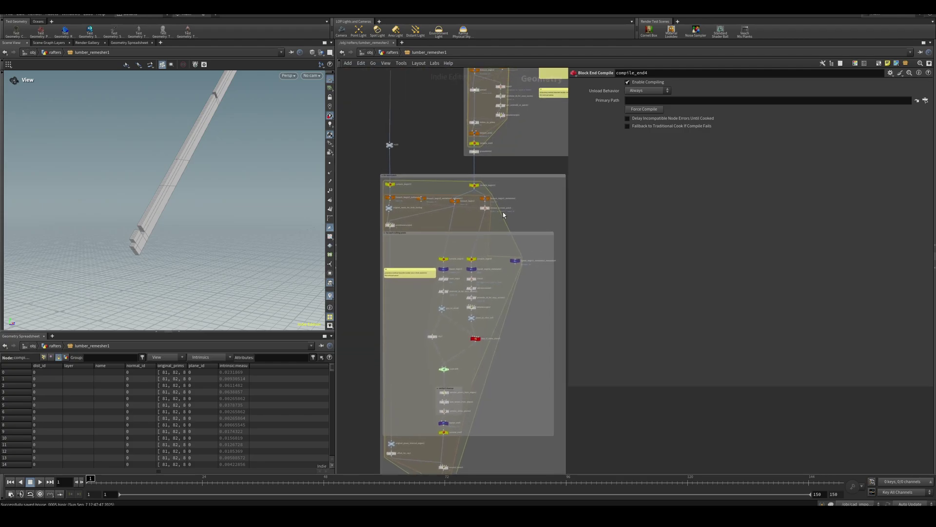
middle_drag(502, 212, 497, 297)
scroll(509, 260, up, 3)
click(464, 234)
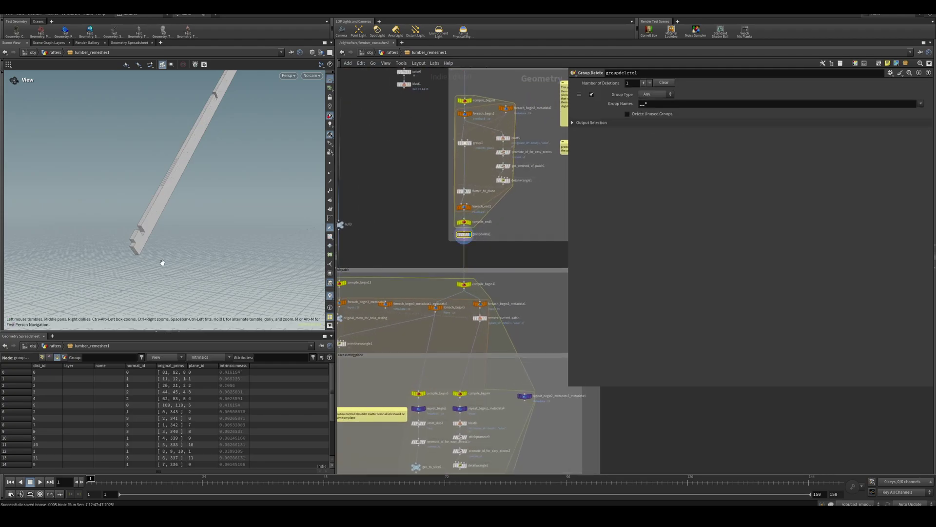
Step: Select the single rafter's side, edge and notch faces one at a time to examine how each flat patch is built
key(g)
drag(135, 250, 168, 195)
key(s)
click(206, 139)
click(168, 245)
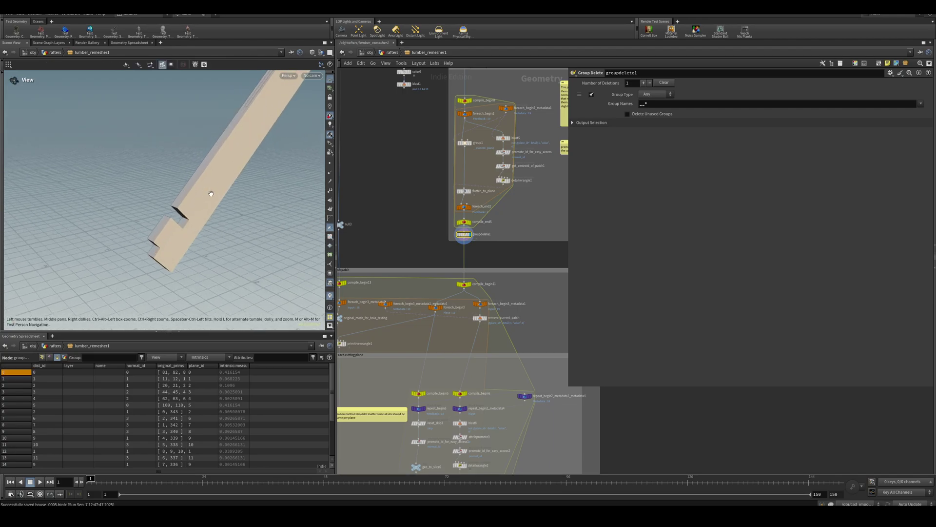
click(179, 201)
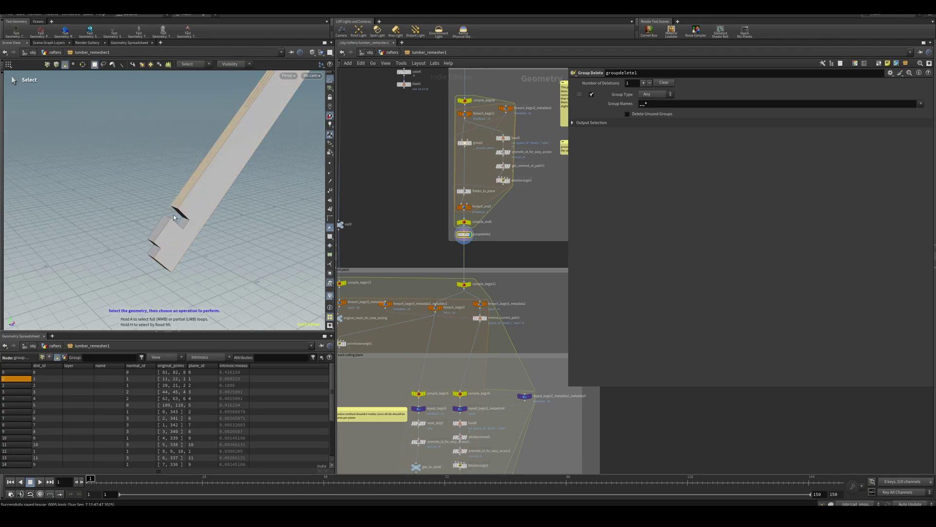
alt+drag(206, 236, 200, 256)
click(165, 244)
key(s)
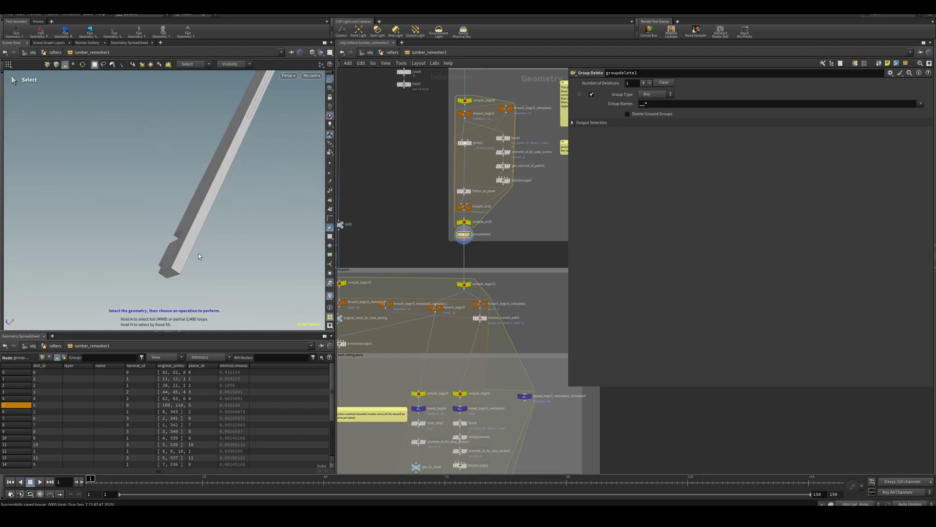
click(190, 249)
alt+drag(184, 179, 210, 226)
click(224, 224)
Step: Branch a Blast node off groupdelete1 with primitive 0, the wide side face, as its group and Delete Non Selected enabled
click(463, 240)
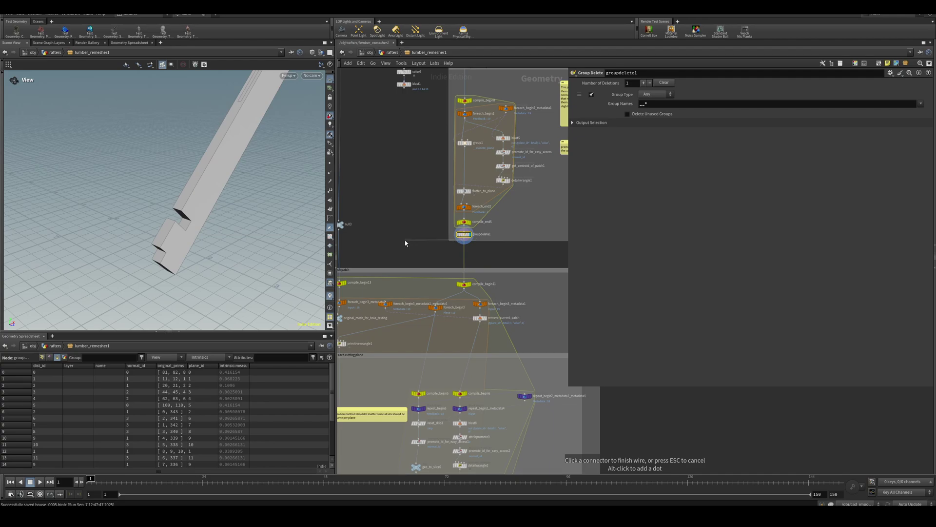
key(Tab)
text(blast)
key(Return)
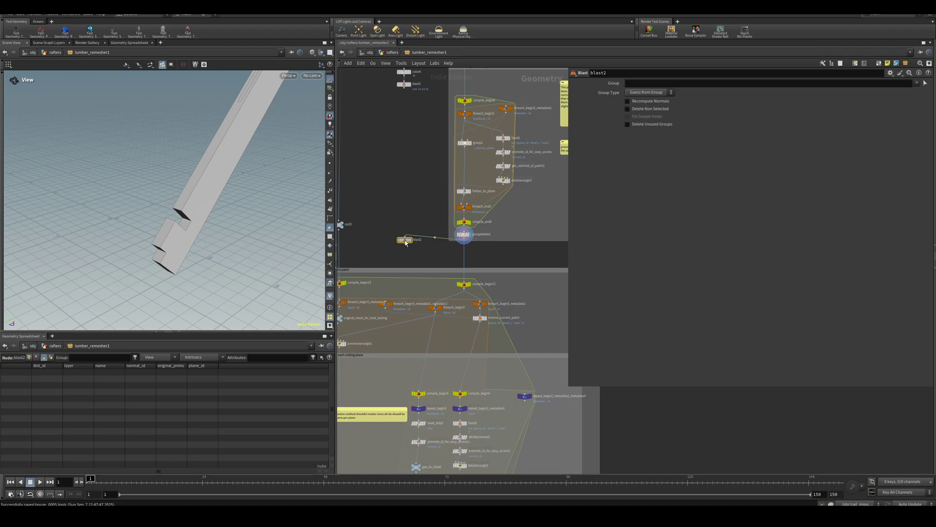
click(410, 247)
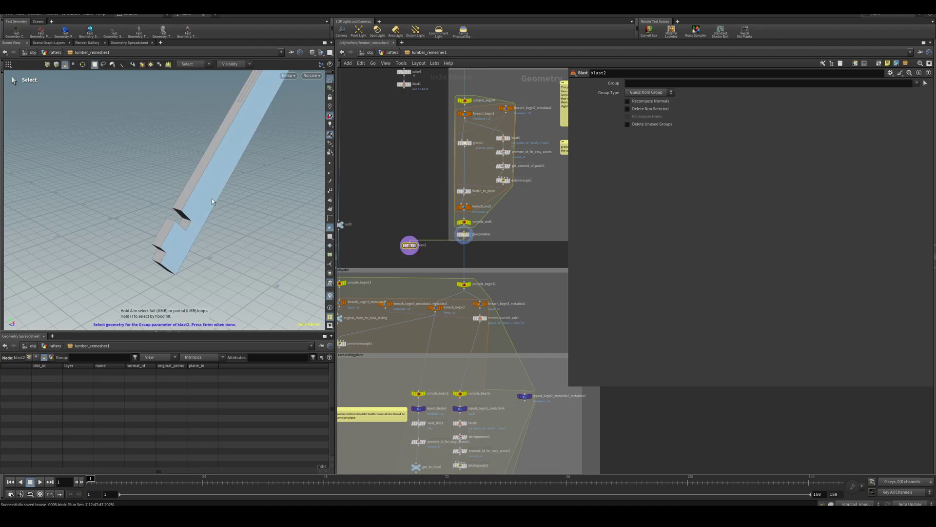
click(212, 202)
key(Return)
click(640, 110)
Step: Duplicate the Blast node beside the original and set the copy's group to primitive 15, the notch face
drag(410, 246, 388, 248)
click(925, 83)
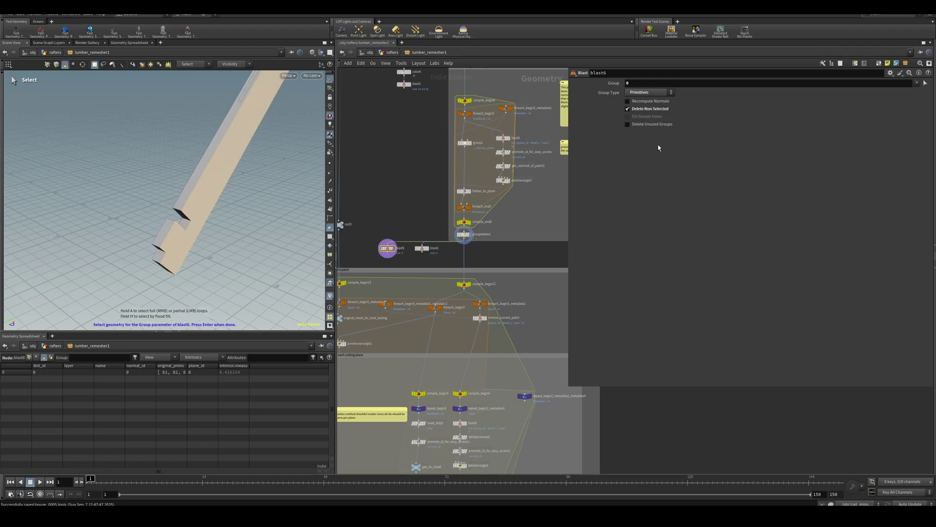
click(182, 216)
key(Return)
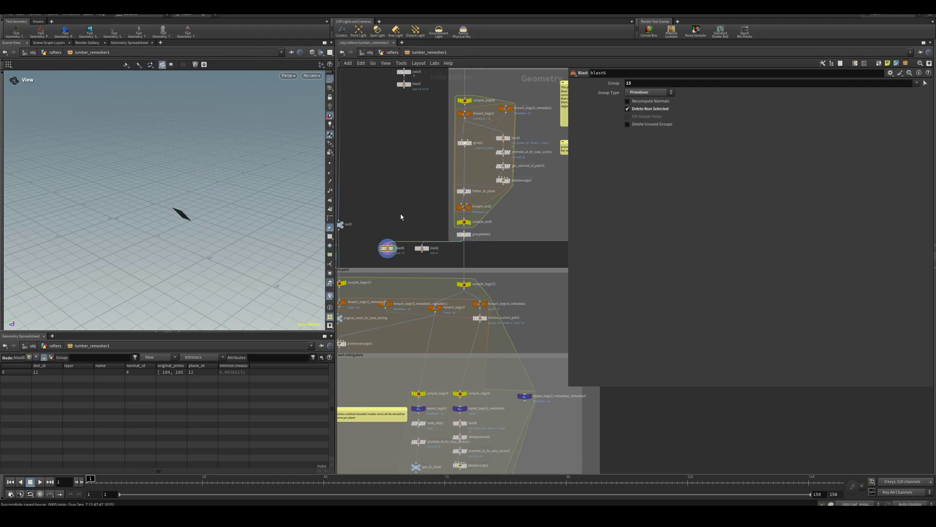
Step: Display the first Blast node alongside the notch face, try primitive 20 as its group, and undo that group change
click(420, 250)
mouse_move(393, 251)
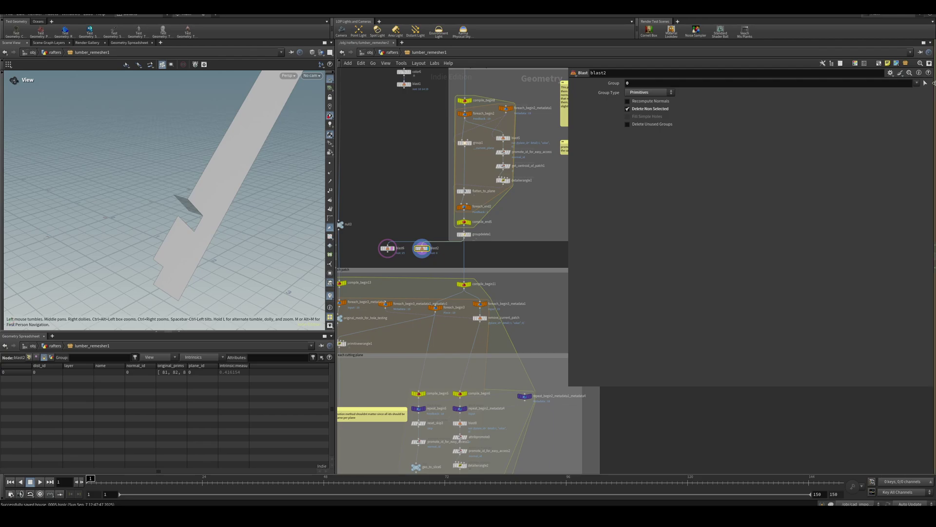
click(926, 83)
alt+drag(161, 188, 209, 190)
click(172, 203)
key(Return)
mouse_move(431, 256)
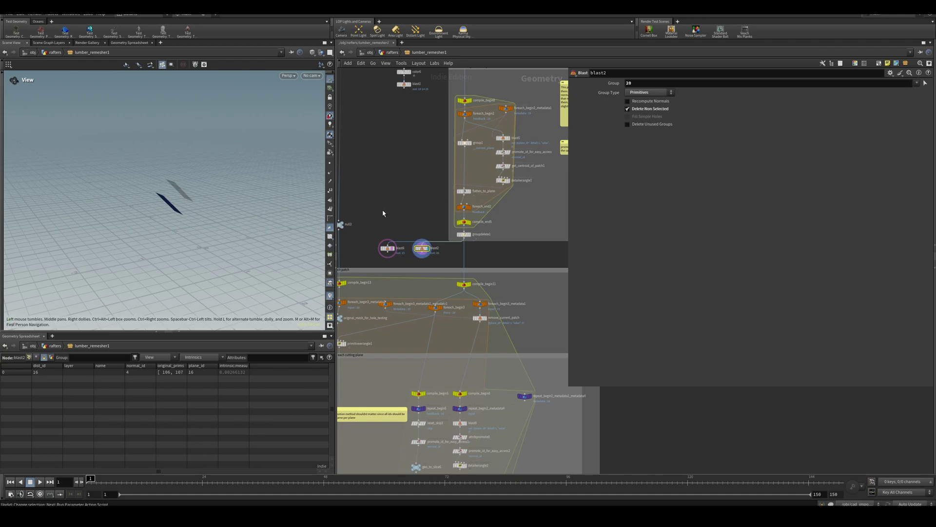
key(ctrl+z)
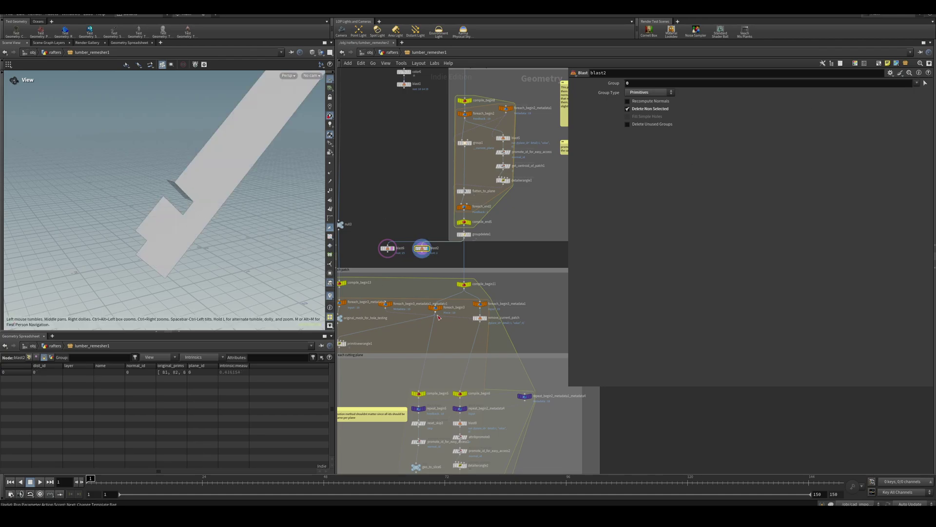
Step: Inspect the clip7 node's plane settings and delete the two temporary Blast nodes
middle_drag(442, 341, 443, 238)
click(410, 404)
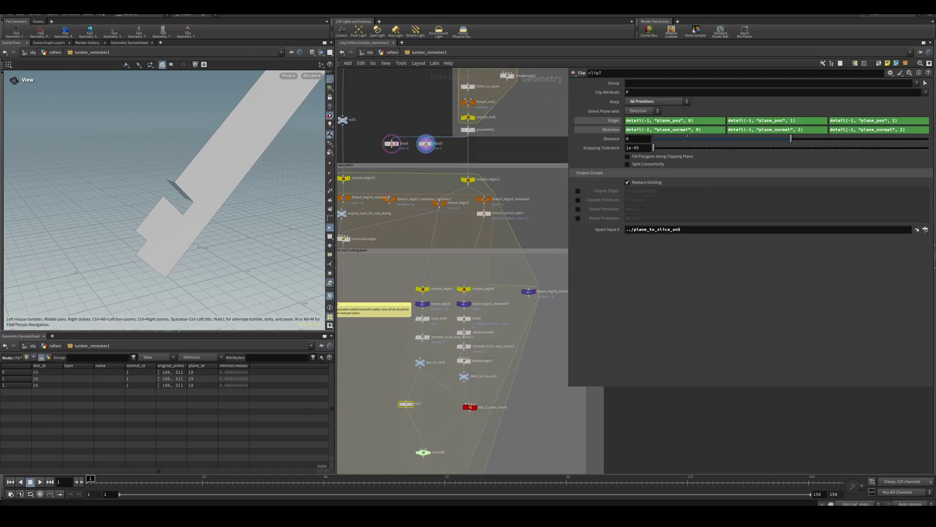
key(Delete)
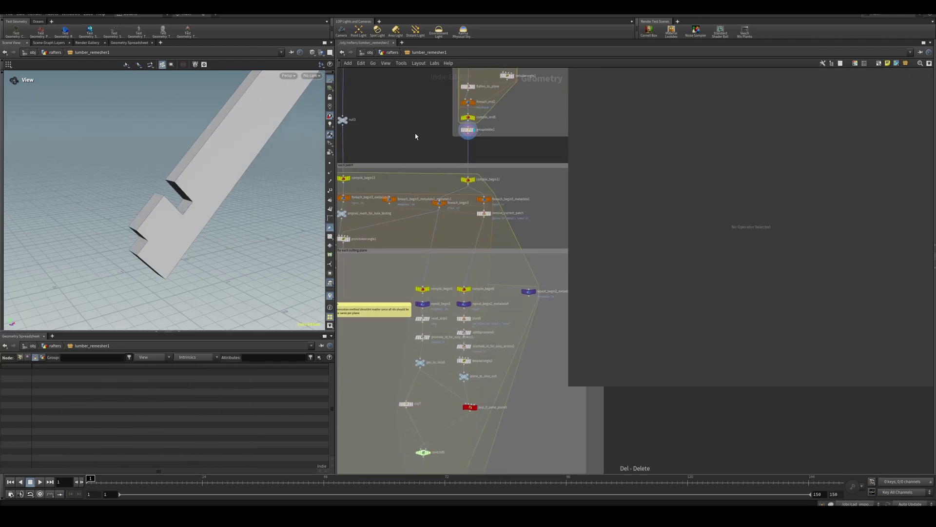
Step: Display the clean2 node at the end of the subnetwork to examine the sliced rafter
scroll(422, 189, down, 5)
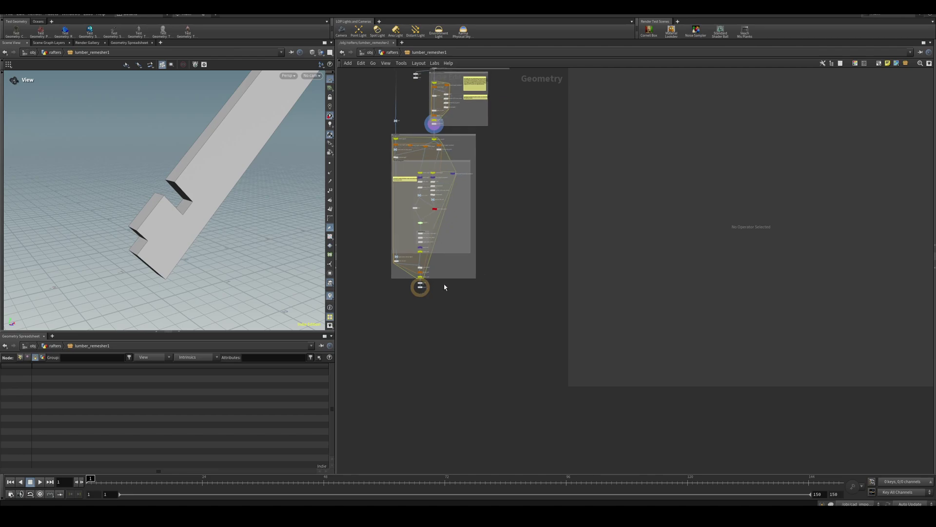
click(419, 285)
right_click(204, 176)
middle_drag(195, 190, 162, 242)
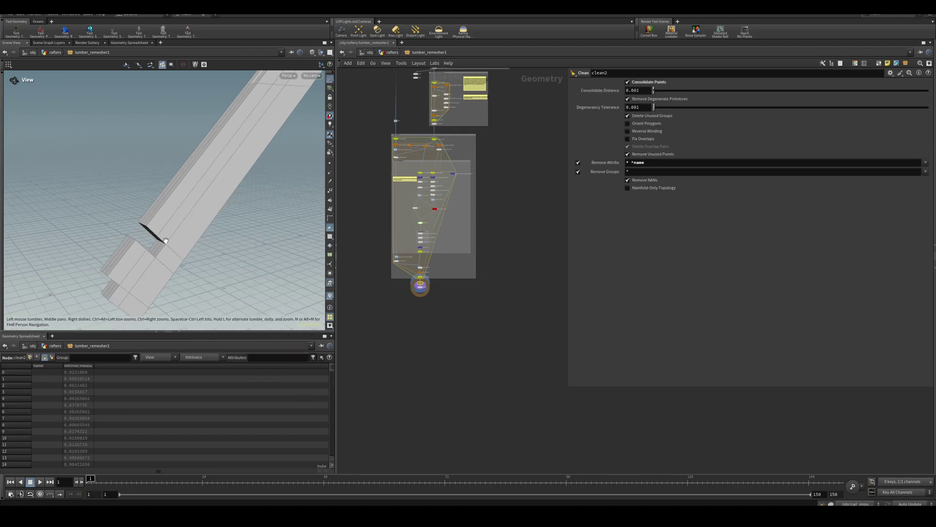
scroll(163, 241, down, 5)
Step: Select all nodes in the large slicing section of the network and save the scene
key(ctrl+s)
drag(506, 134, 369, 285)
middle_drag(369, 286, 368, 358)
drag(177, 212, 199, 100)
key(ctrl+s)
Step: Clear the slicing section's selection and narrow the parameter display to expose more of the node network
middle_drag(522, 155, 496, 277)
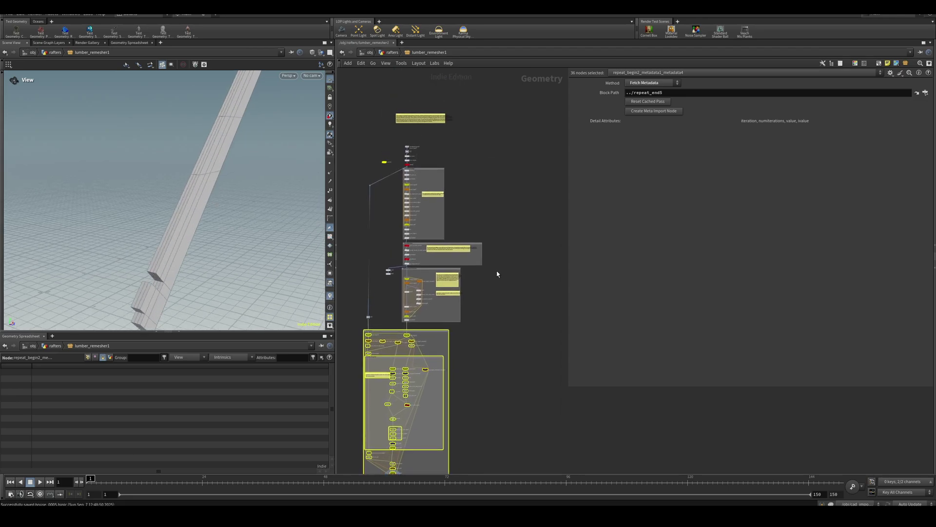
click(502, 259)
middle_drag(480, 238, 532, 236)
scroll(532, 236, up, 4)
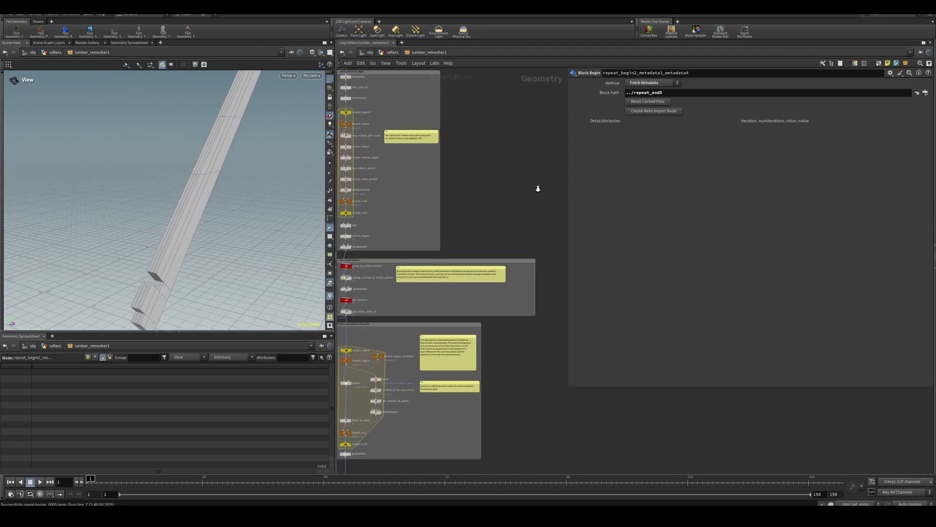
scroll(537, 186, down, 2)
drag(567, 389, 623, 386)
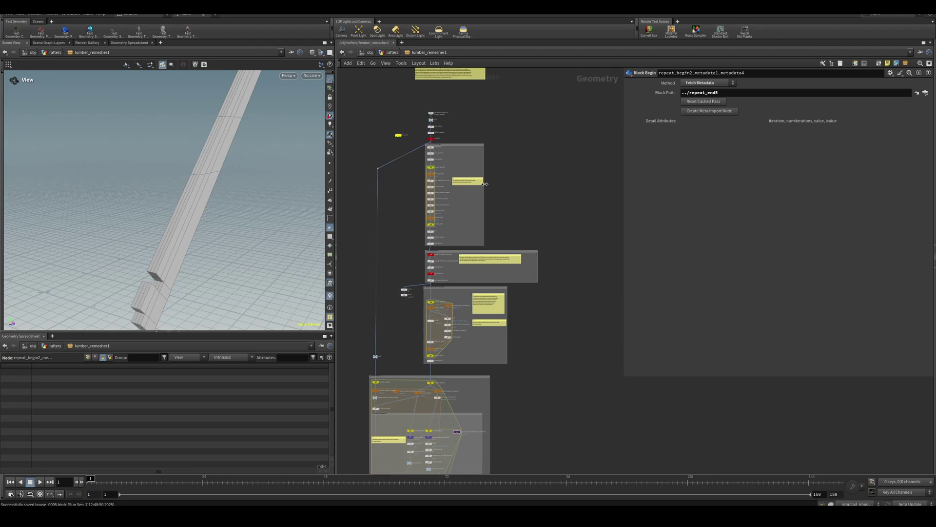
Step: Display the null2 node at the start of the subnetwork and examine the raw triangulation around the rafter's notch
scroll(468, 136, up, 3)
middle_drag(467, 135, 517, 208)
scroll(497, 168, up, 3)
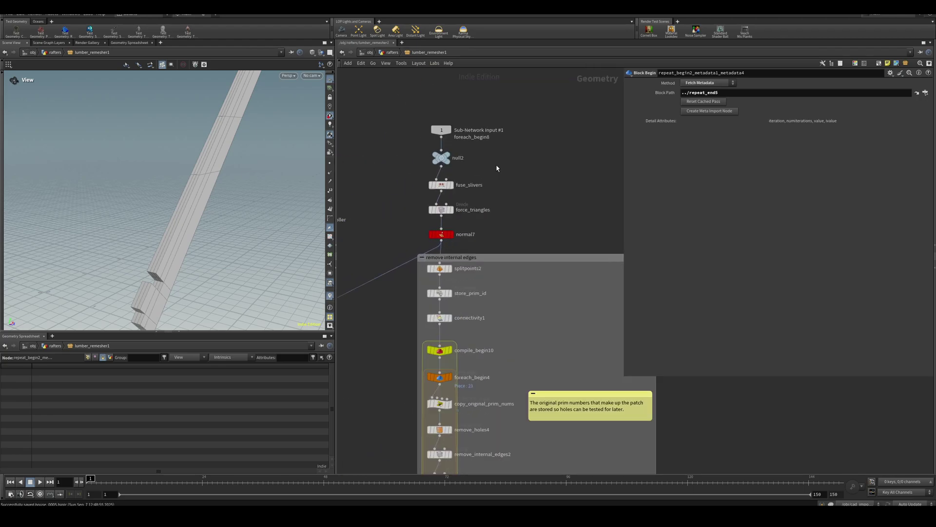
click(450, 163)
drag(157, 208, 249, 269)
right_drag(249, 270, 239, 194)
drag(209, 194, 208, 227)
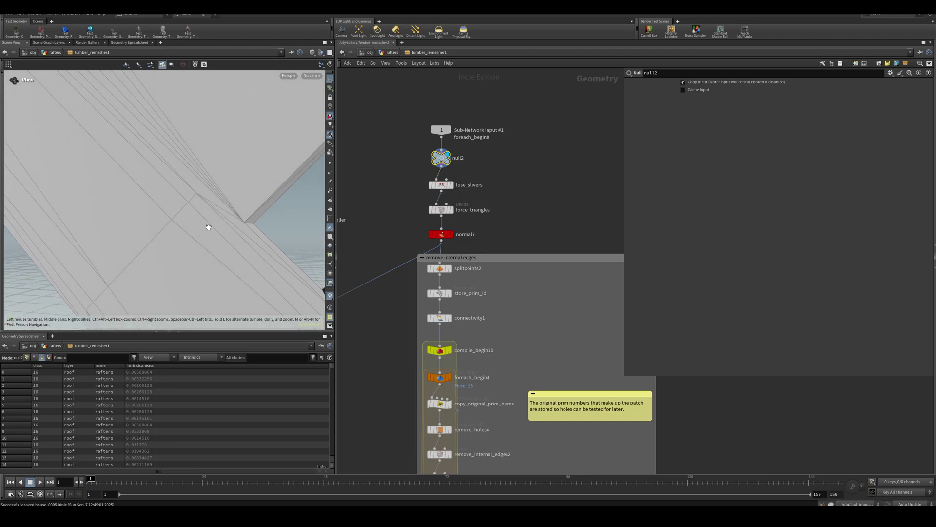
Step: Show null2's point attributes in the geometry spreadsheet and examine the triangulation along the rafter's notched end
click(27, 357)
drag(207, 221, 220, 241)
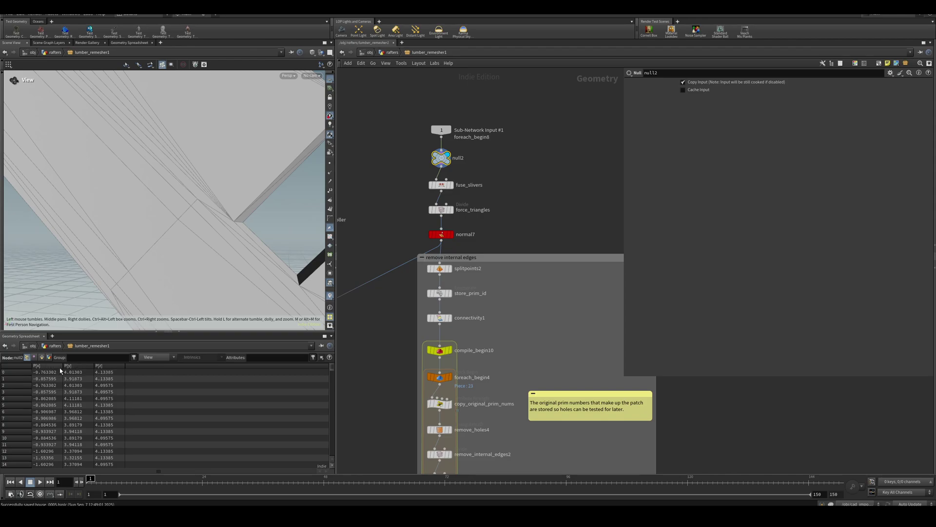
scroll(105, 195, down, 5)
drag(104, 195, 92, 128)
drag(129, 162, 92, 195)
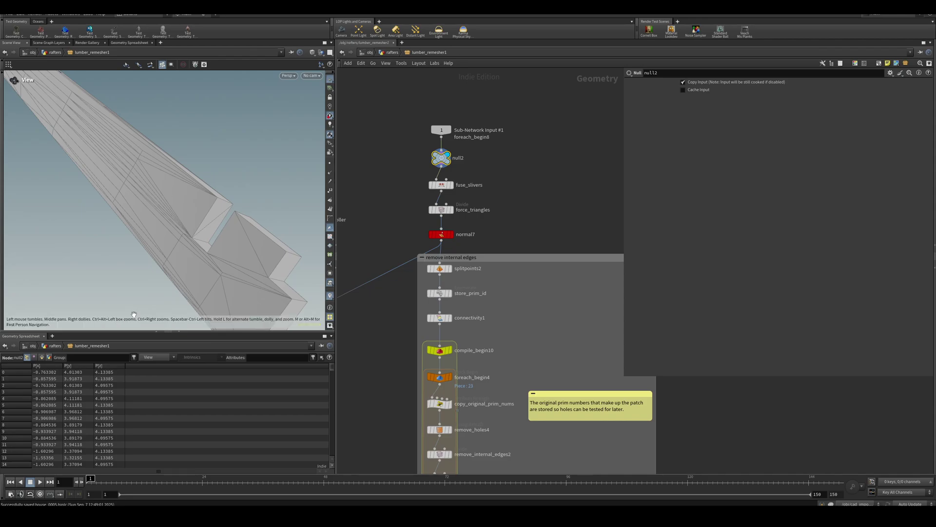
drag(133, 281, 146, 234)
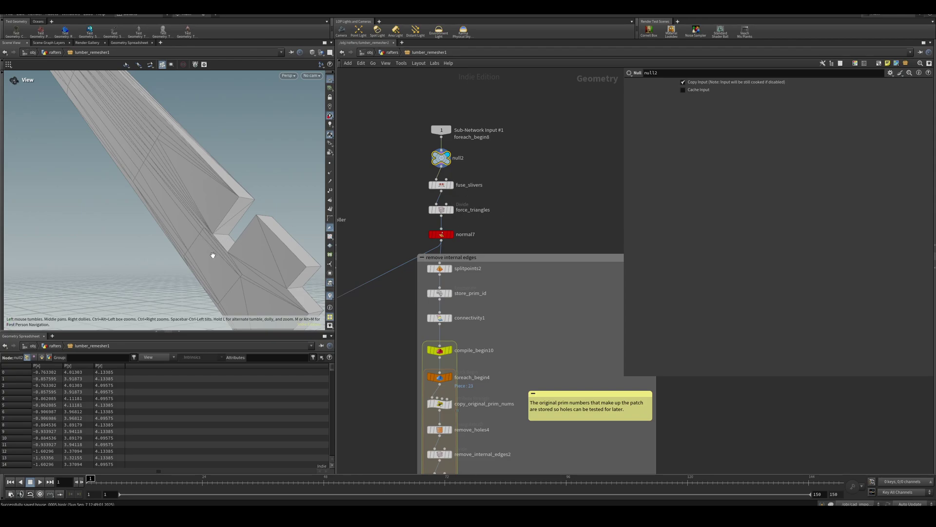
middle_drag(358, 262, 399, 257)
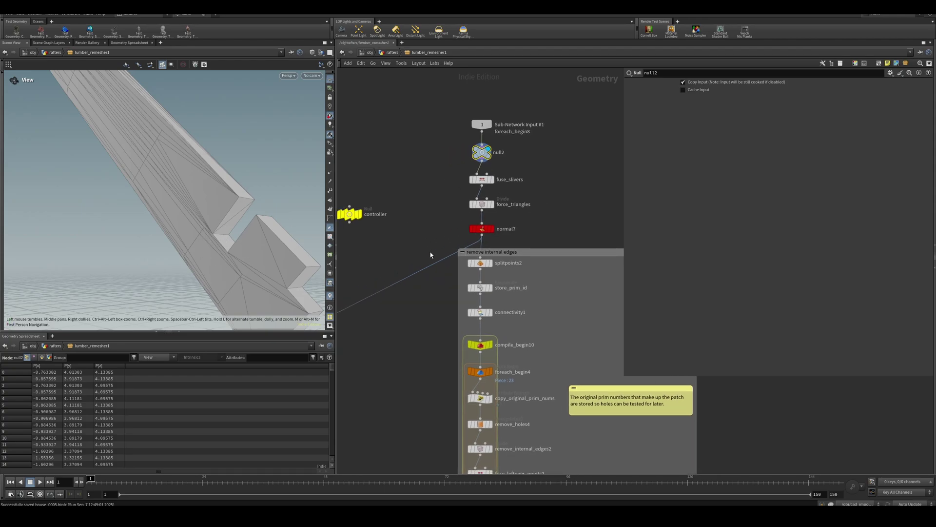
mouse_move(495, 236)
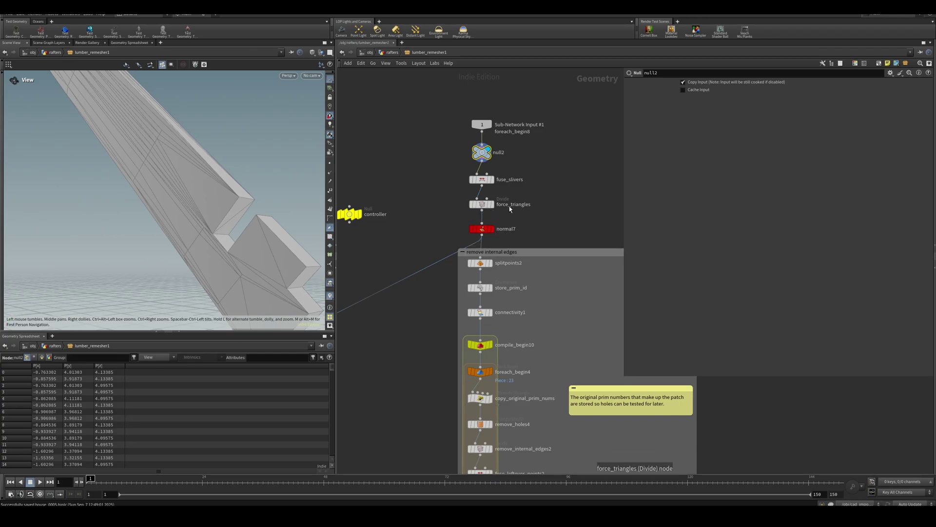
Step: Display the normal7 node and select the two triangles that form one face of the rafter's notch
click(483, 232)
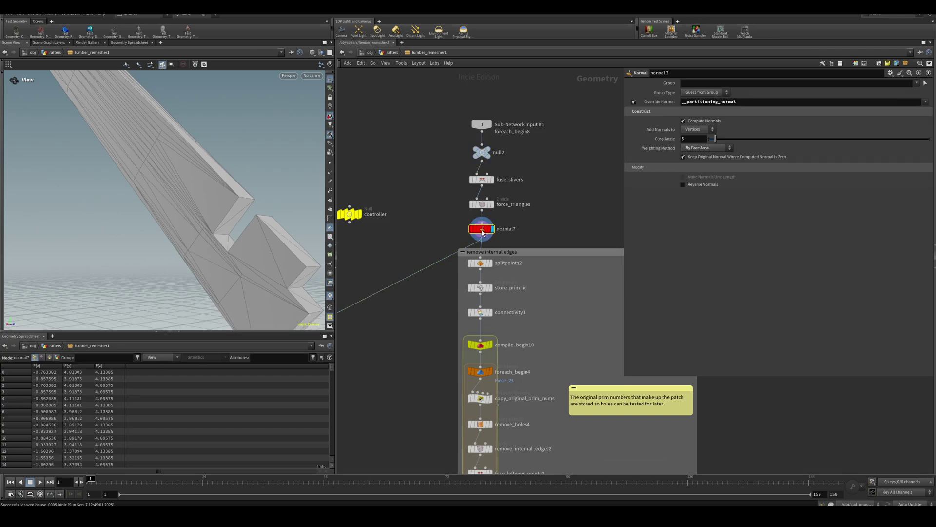
drag(255, 243, 285, 256)
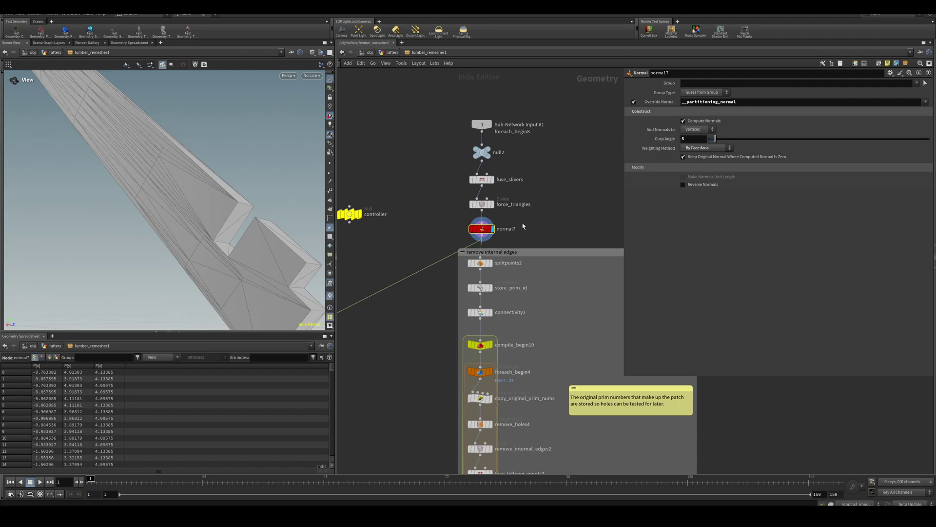
drag(217, 242, 273, 246)
key(s)
click(270, 249)
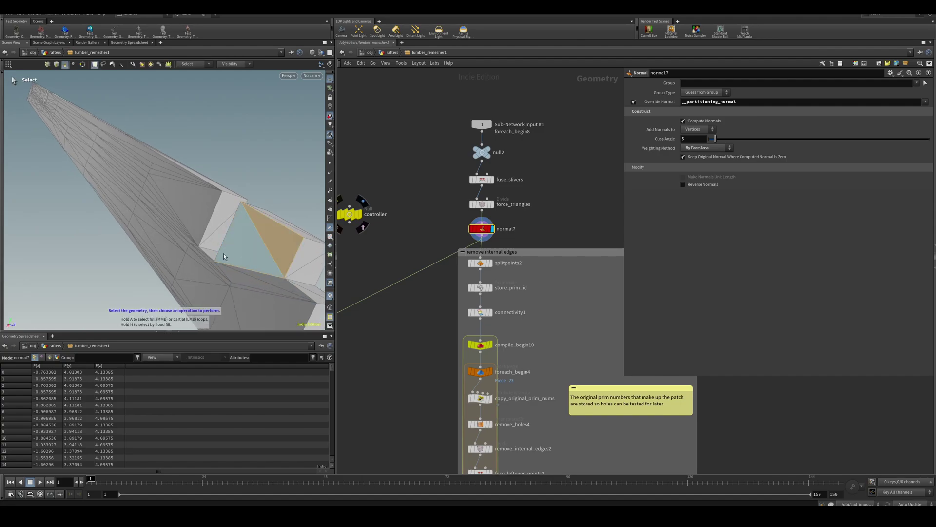
click(233, 266)
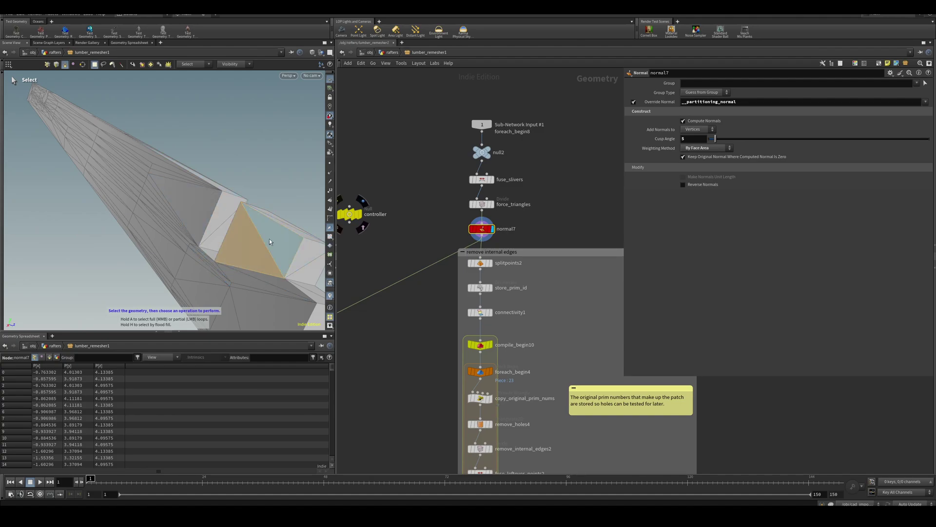
shift+click(295, 240)
shift+click(275, 234)
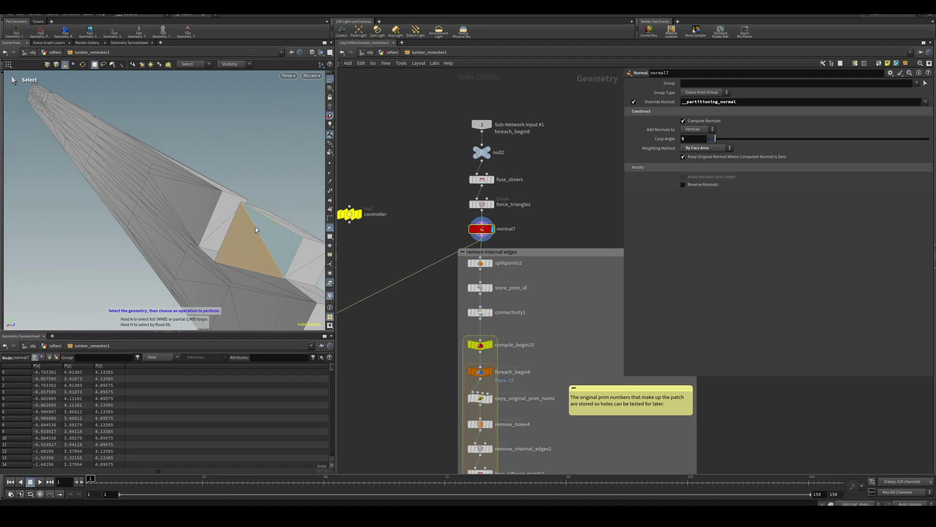
shift+click(260, 226)
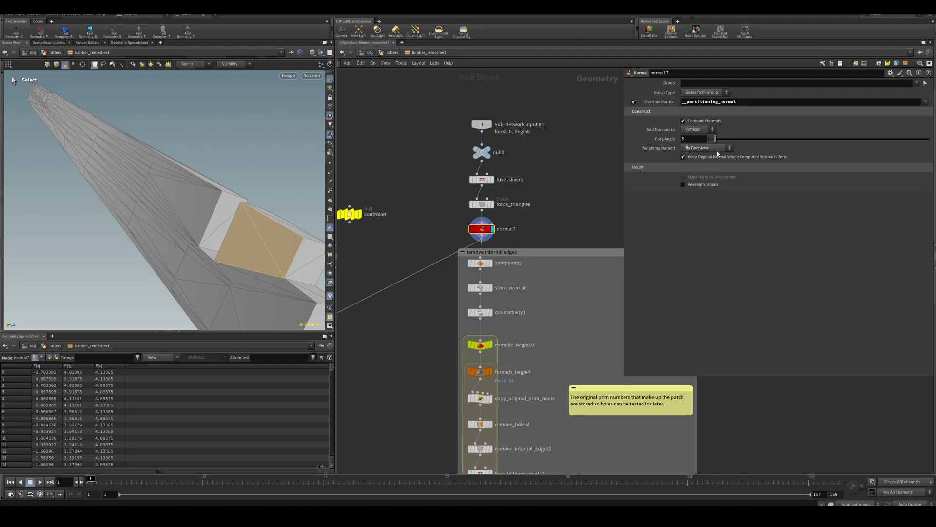
Step: Select triangles on adjacent notch faces to compare their directions, and leave selection mode
alt+drag(285, 221, 210, 228)
click(210, 230)
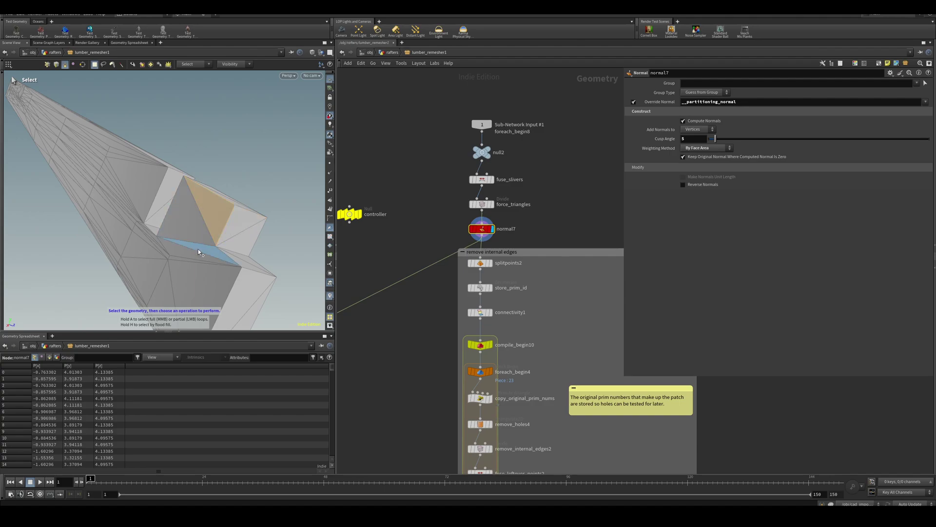
shift+click(198, 242)
shift+click(192, 247)
key(Escape)
Step: Display the splitpoints2 node and check the controller's normal tolerance that its Tolerance refers to
drag(185, 258, 250, 242)
key(s)
click(490, 263)
click(480, 263)
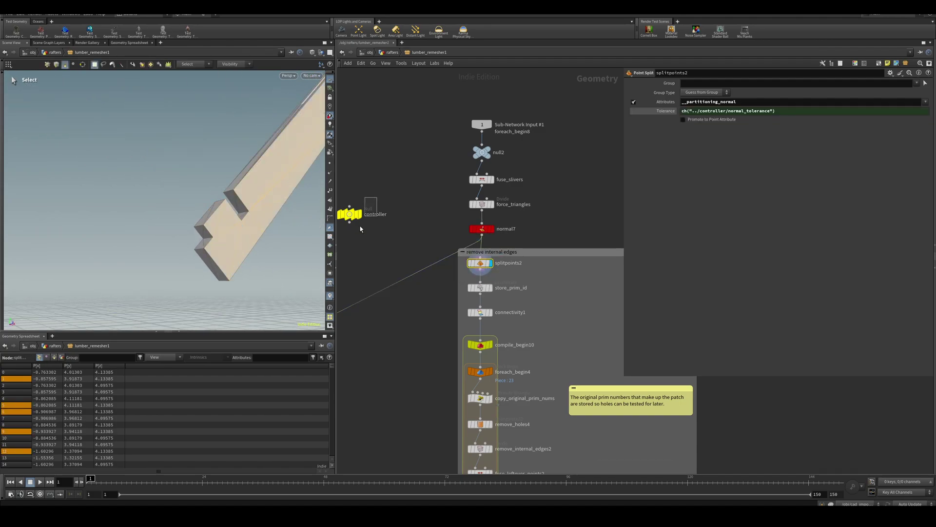
click(350, 214)
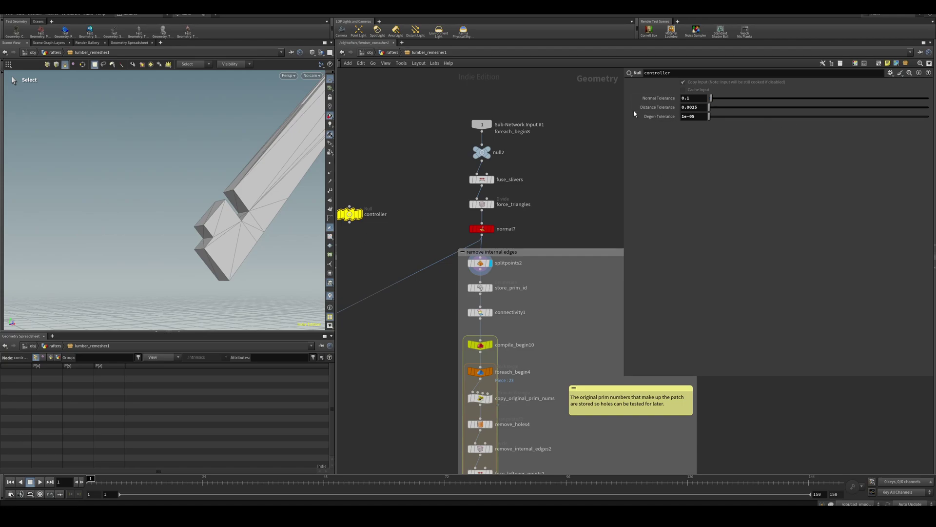
click(479, 262)
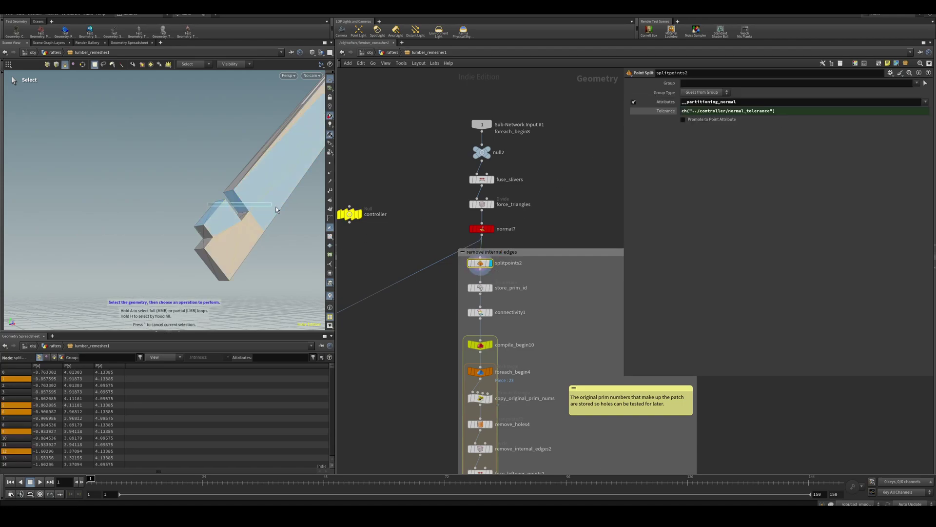
Step: Select the split rafter's connected patches one by one, including its top surfaces and broad side face
mouse_move(242, 213)
mouse_down()
mouse_move(251, 194)
mouse_move(229, 171)
mouse_move(209, 210)
mouse_move(218, 193)
mouse_move(262, 226)
mouse_move(241, 205)
mouse_up()
double_click(208, 212)
double_click(172, 224)
key(s)
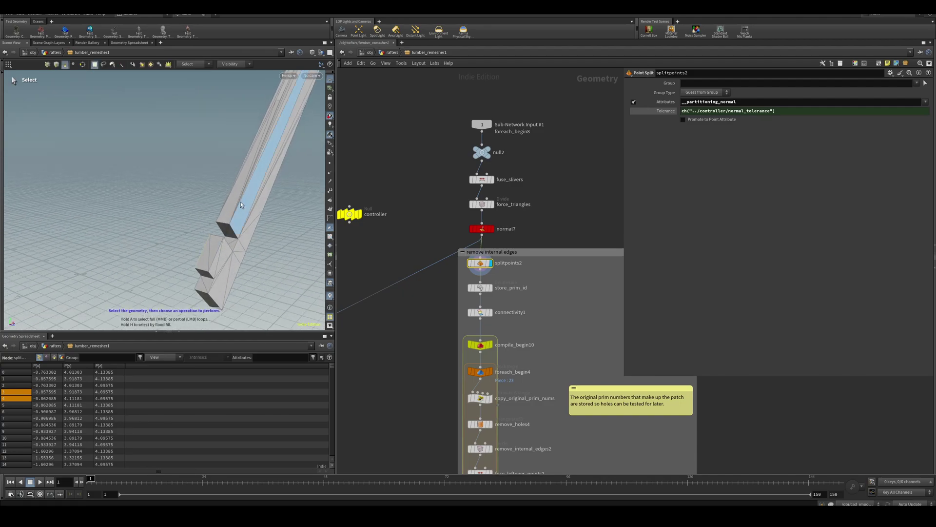
click(232, 206)
shift+click(212, 254)
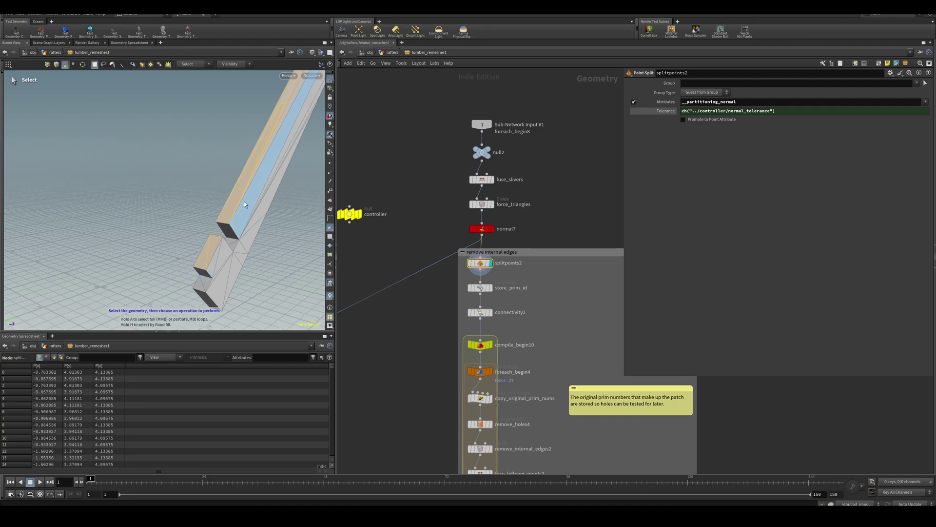
click(258, 223)
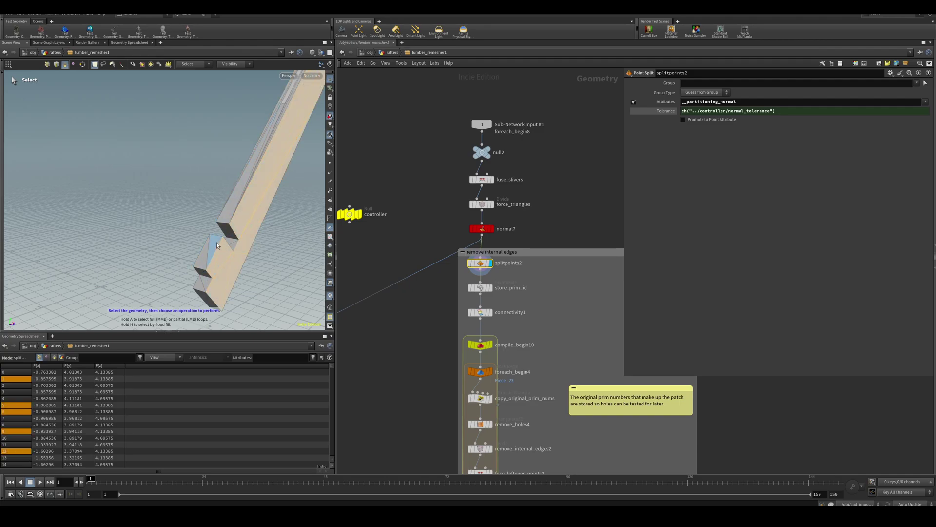
Step: Step through store_prim_id and display the connectivity1 node with its class attribute settings
click(491, 288)
click(481, 288)
middle_drag(463, 325, 474, 273)
click(500, 260)
click(490, 261)
scroll(519, 326, down, 5)
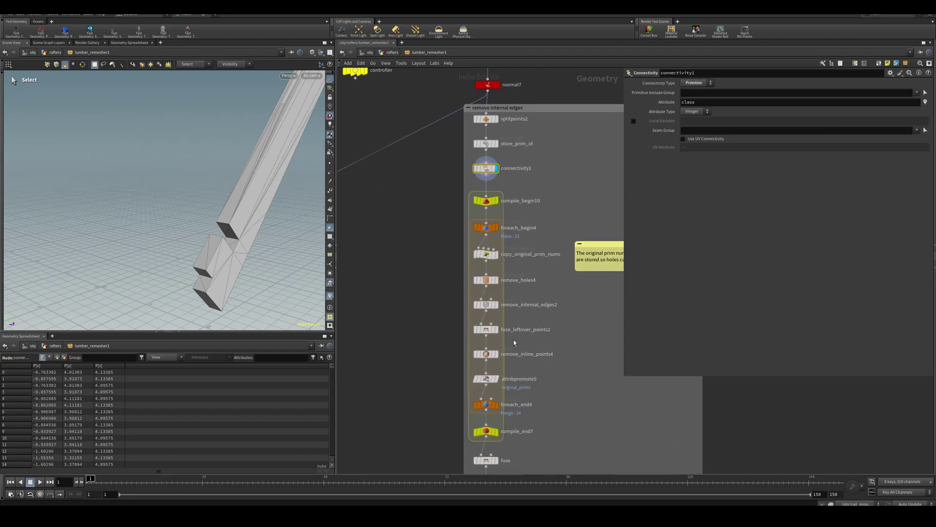
Step: Display the foreach_end4 node to view the rafter without internal edges, and save the scene
click(495, 405)
click(486, 407)
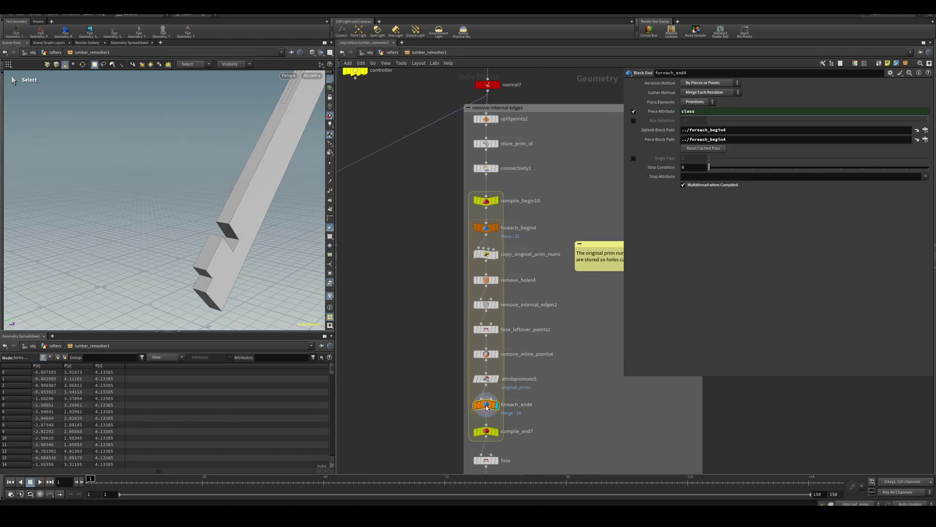
mouse_move(218, 249)
alt+mouse_down()
mouse_move(263, 235)
mouse_move(224, 234)
alt+mouse_up()
key(ctrl+s)
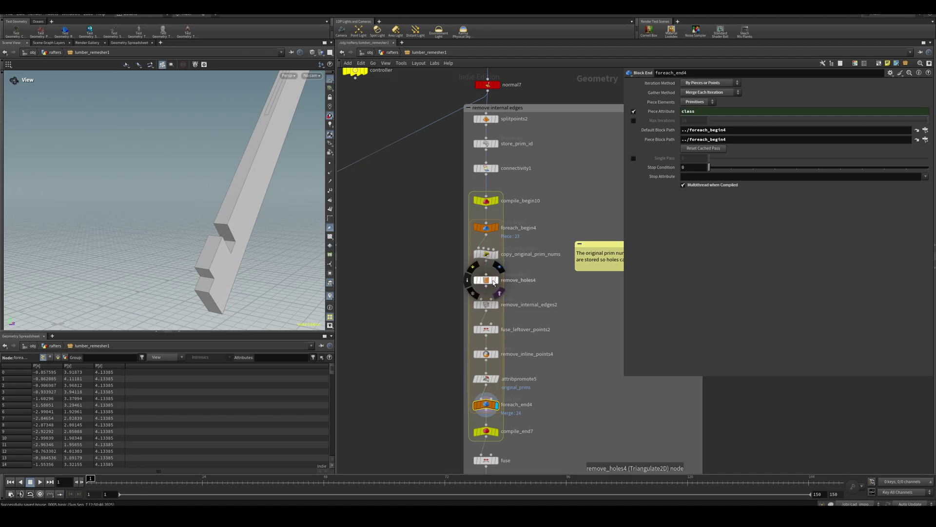
Step: Show the remove_holes4 triangulation settings and display the single patch at remove_internal_edges2
click(493, 282)
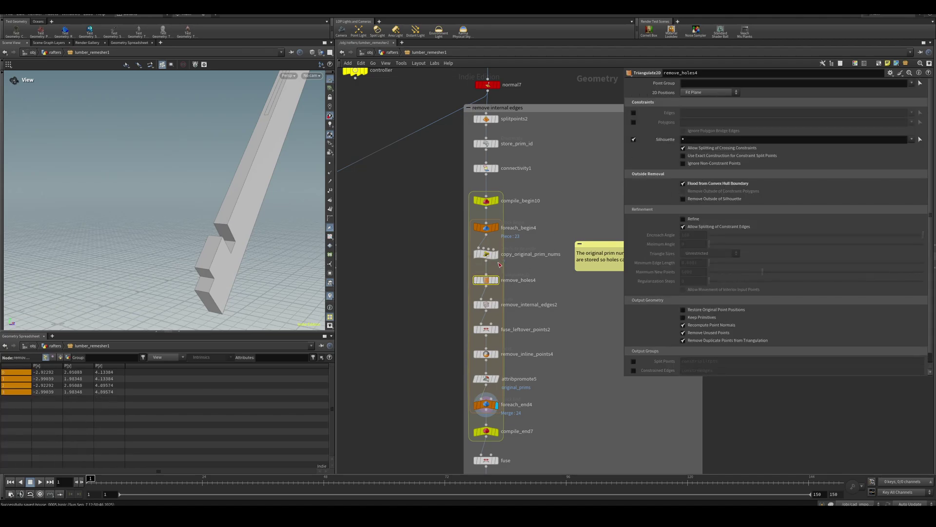
click(496, 305)
click(486, 304)
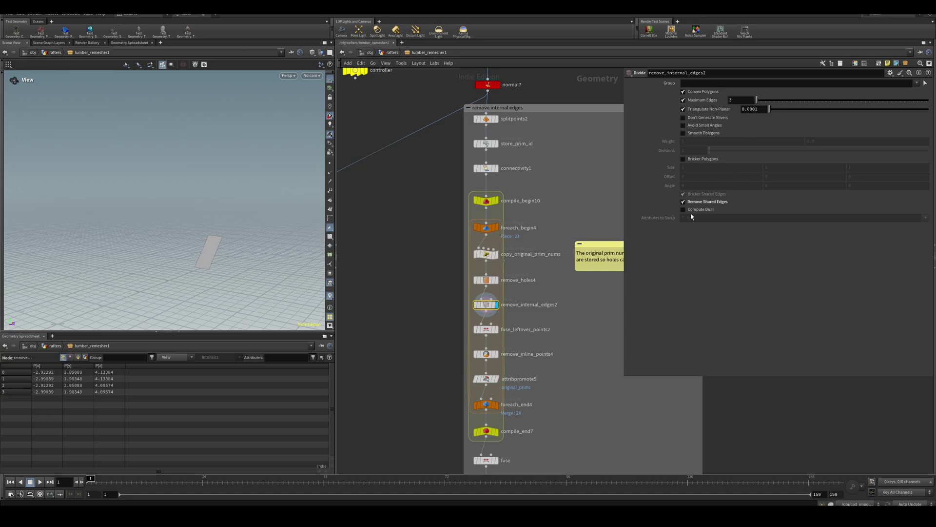
Step: Cancel the stray wire and display the compile_end7 node
click(487, 437)
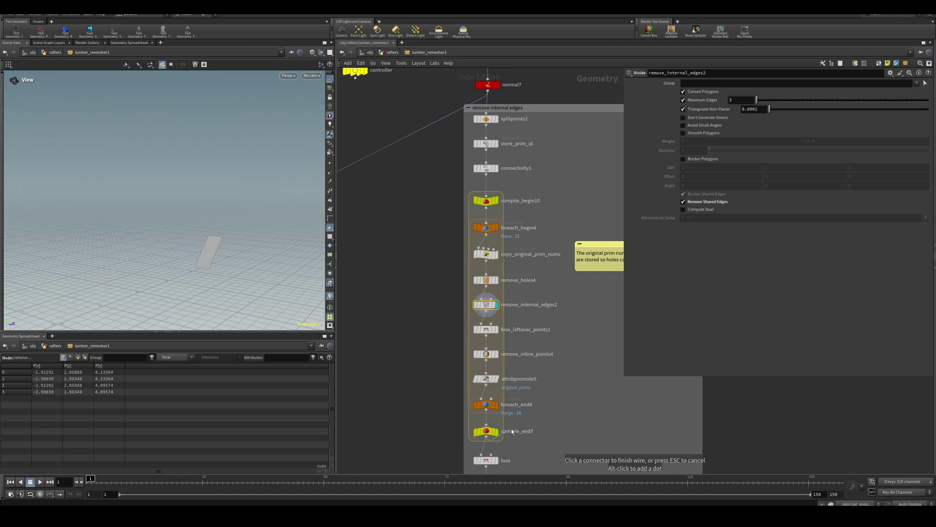
key(Escape)
click(496, 431)
click(486, 431)
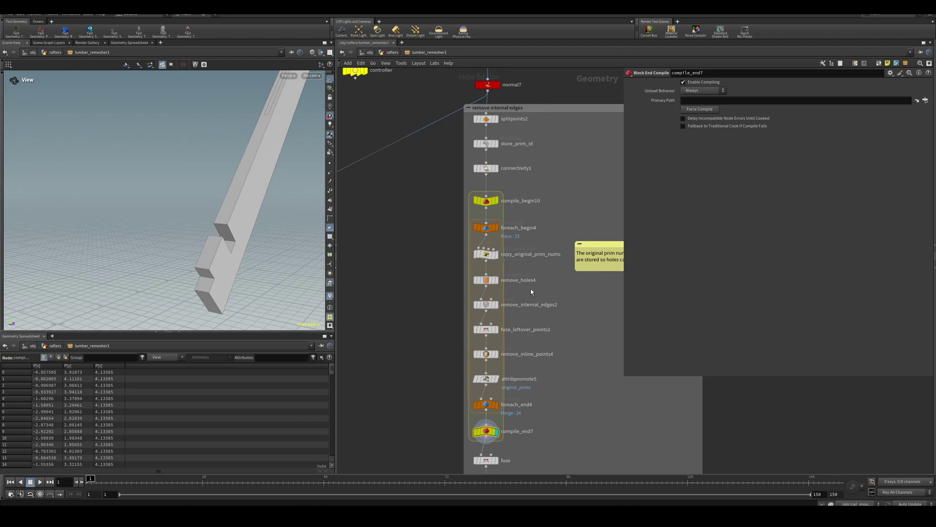
Step: Compare the copy_original_prim_nums patch with the numbered primitives of the whole rafter at connectivity1
click(487, 254)
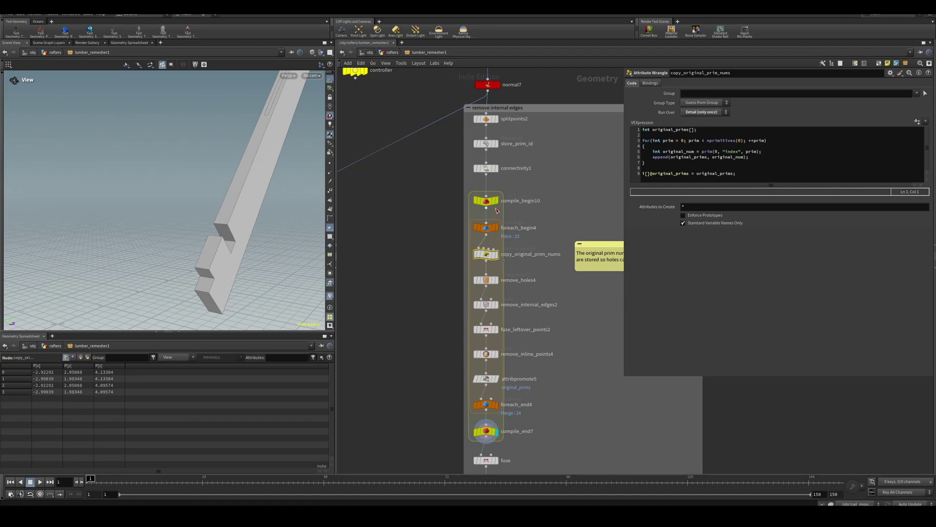
mouse_move(500, 170)
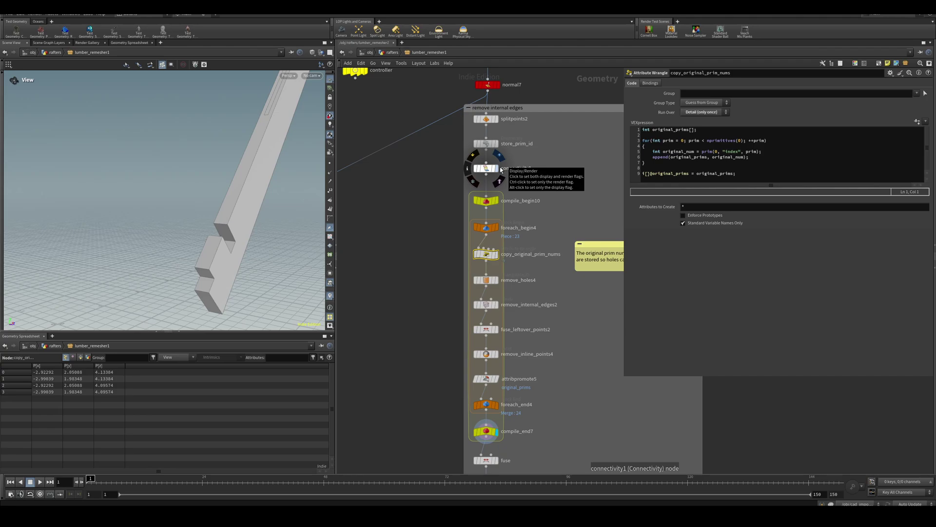
click(499, 242)
drag(271, 269, 249, 239)
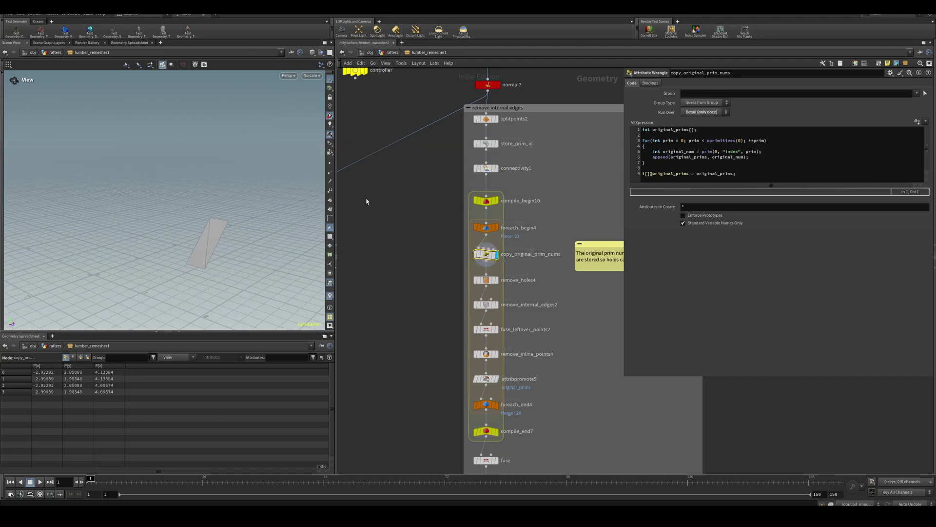
click(493, 170)
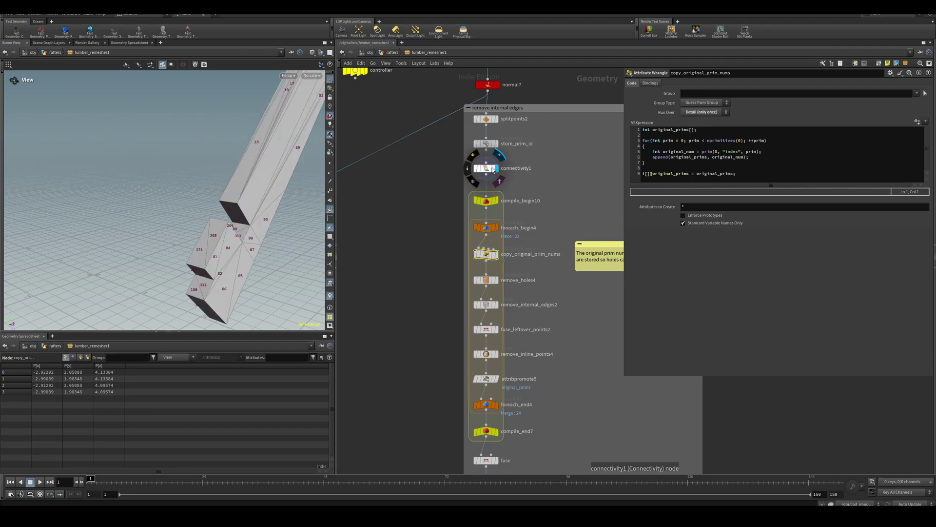
scroll(229, 245, up, 3)
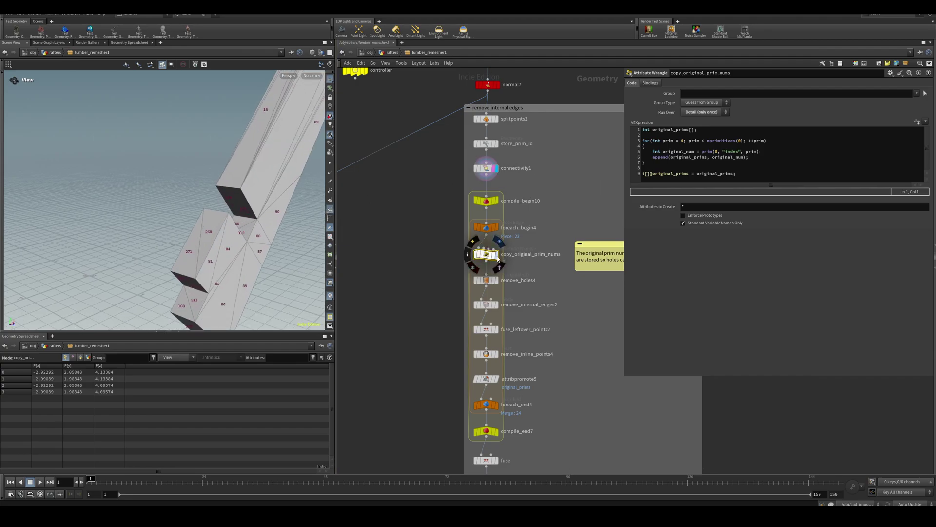
click(498, 259)
Step: Display attribpromote5 and show its primitive attributes with the original_prims column widened in the geometry spreadsheet
click(487, 378)
click(60, 357)
drag(188, 366, 247, 369)
scroll(204, 198, down, 1)
drag(204, 198, 207, 191)
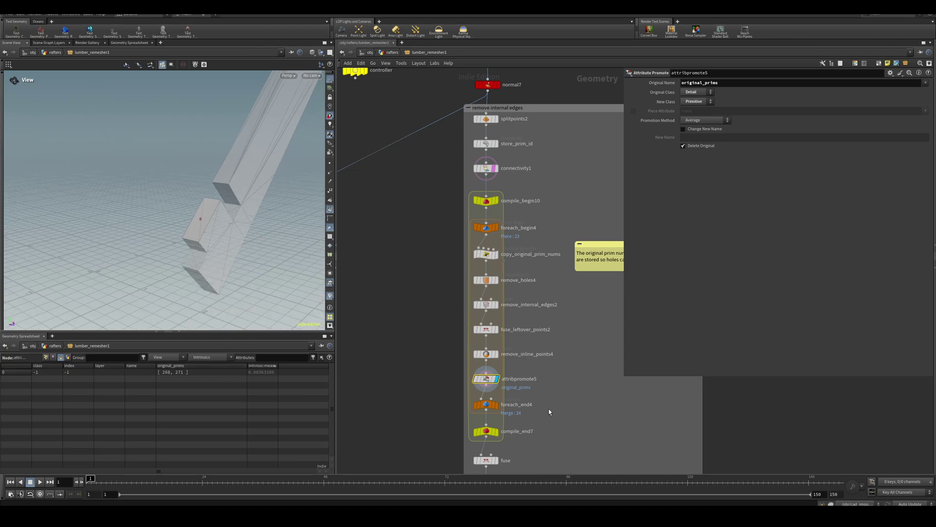
Step: Turn off the connectivity1 template overlay and display the compile_end7 node
middle_drag(550, 411, 553, 369)
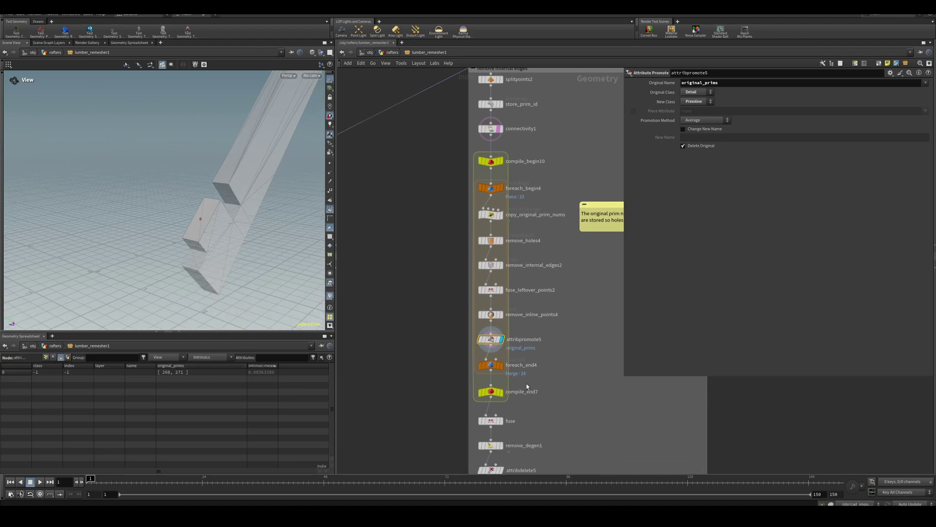
click(511, 391)
click(500, 129)
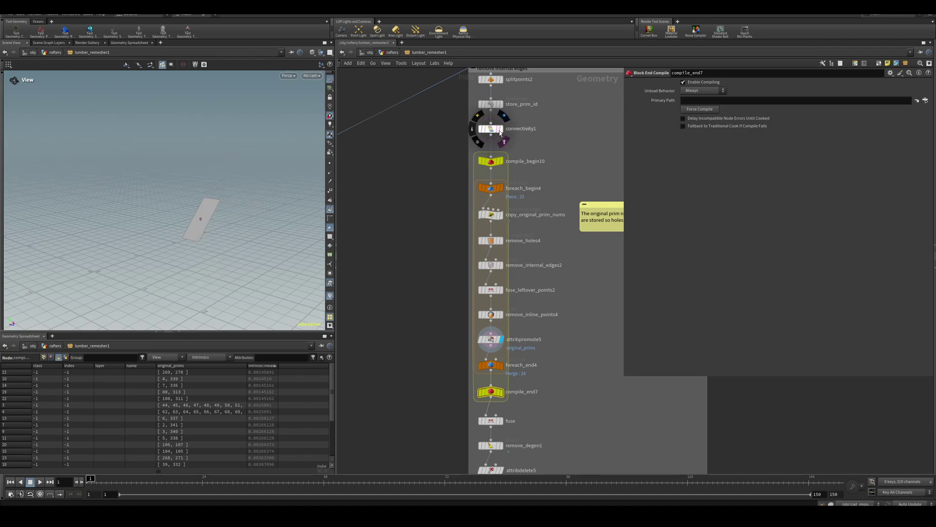
click(502, 393)
middle_drag(516, 394, 563, 293)
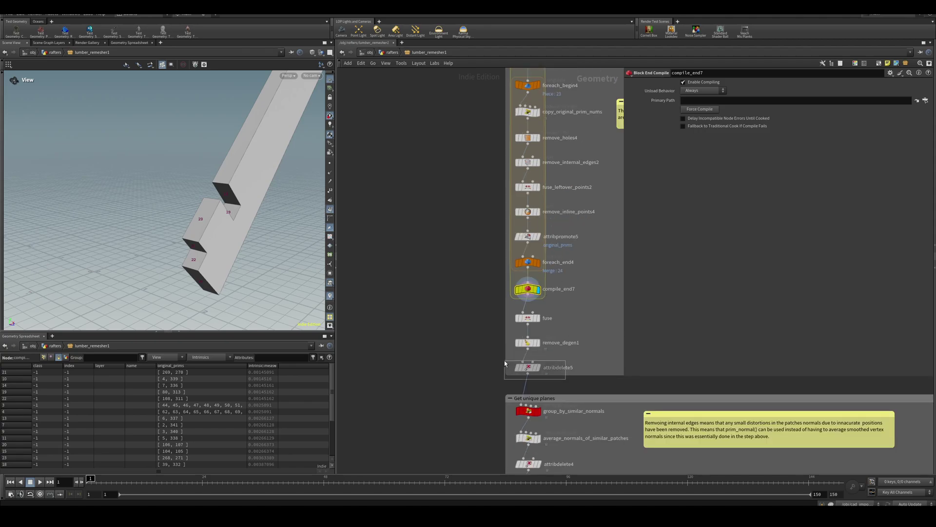
Step: Display the attribdelete5 node at the end of the internal-edge removal section and save the scene
drag(504, 361, 503, 360)
key(r)
right_drag(280, 243, 270, 142)
middle_drag(270, 142, 187, 219)
key(ctrl+s)
Step: Narrow the parameter display to expose more of the Get unique planes section
middle_drag(581, 334, 513, 254)
drag(624, 380, 642, 380)
middle_drag(441, 274, 468, 284)
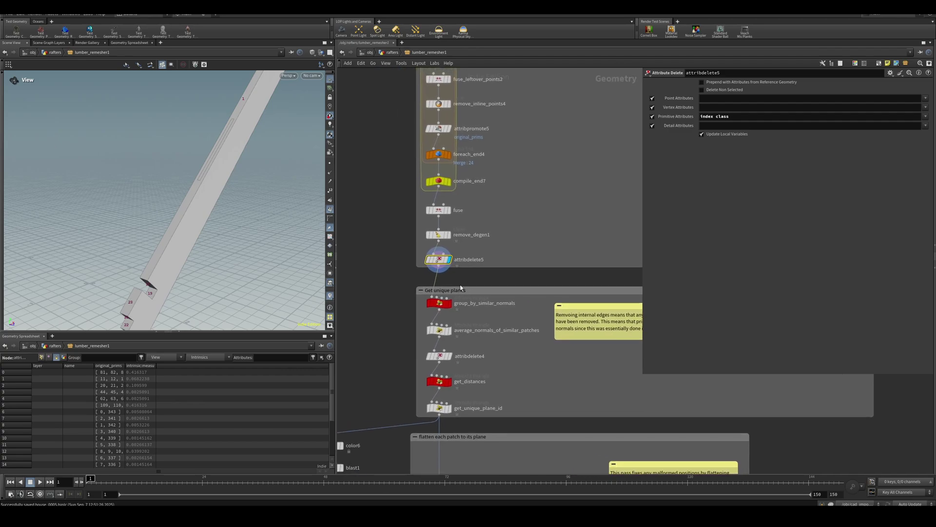
middle_drag(231, 184, 254, 151)
drag(253, 151, 261, 144)
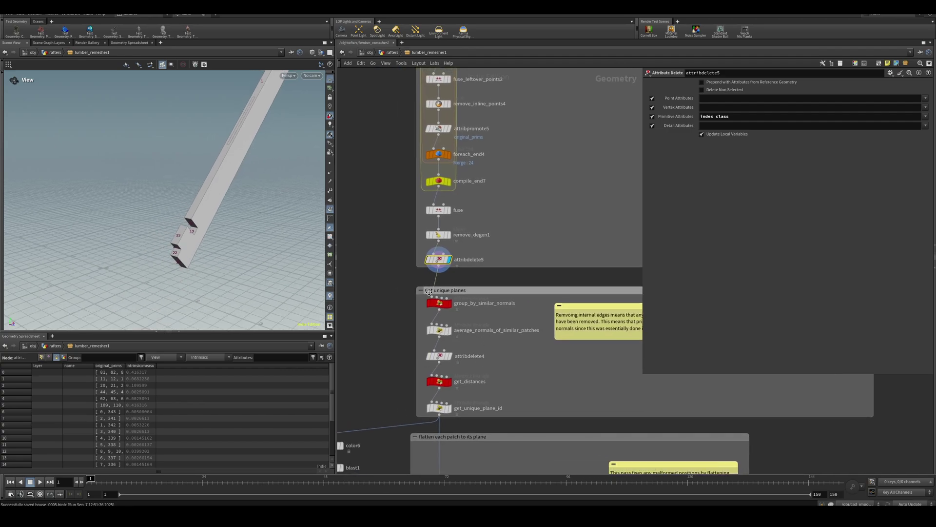
Step: Show the detail attributes of group_by_similar_normals and widen the Detail column in the geometry spreadsheet
click(439, 302)
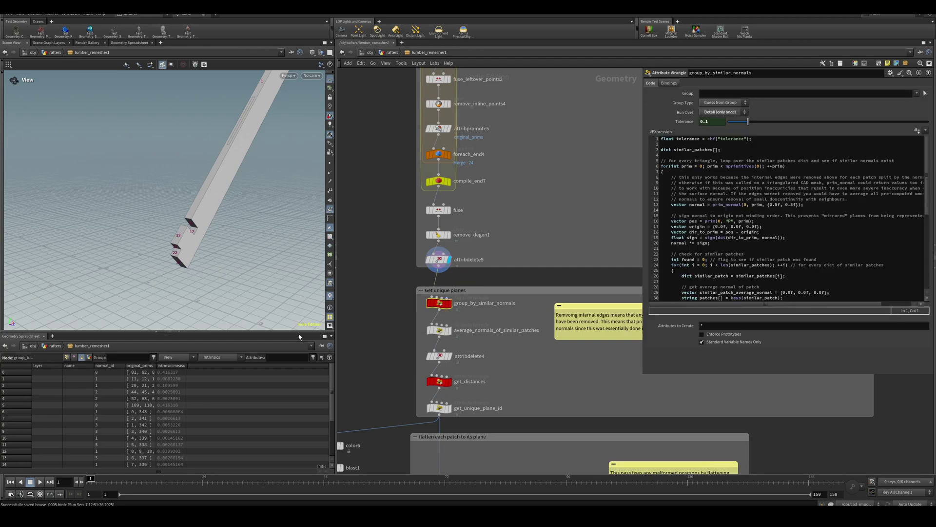
click(89, 357)
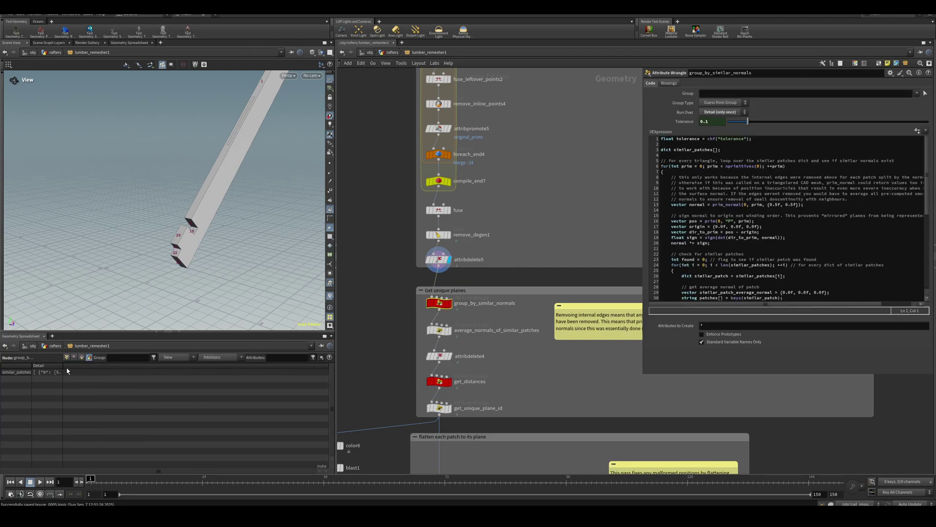
drag(63, 366, 149, 367)
Step: Inspect the full similar_patches attribute and highlight the entries of its first group
right_click(123, 374)
double_click(122, 372)
drag(153, 279, 261, 241)
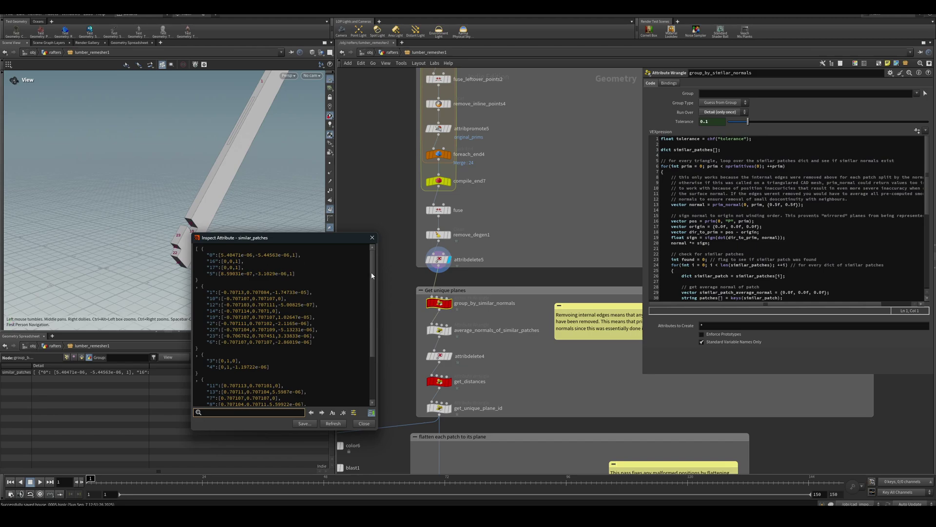
drag(301, 276, 186, 253)
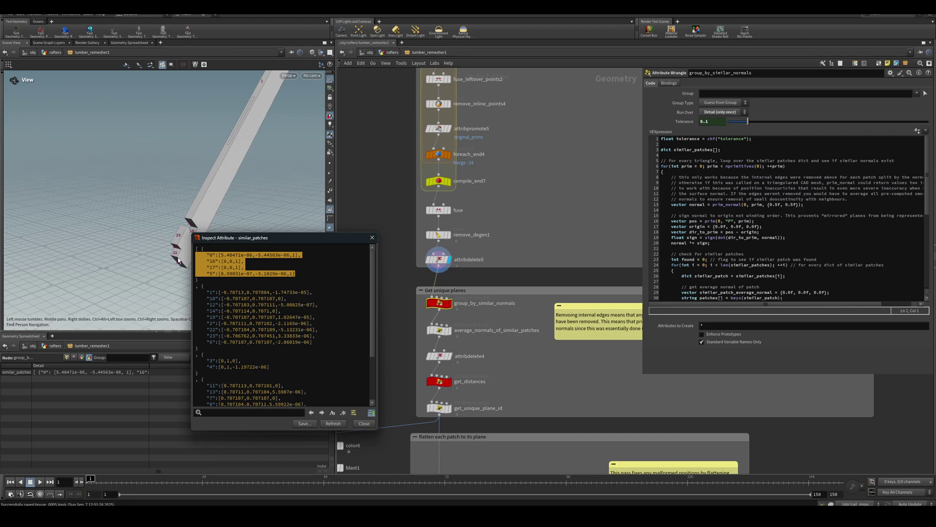
Step: Highlight the first patch key, its normal vector, and the whole first group in the inspected similar_patches attribute
click(214, 256)
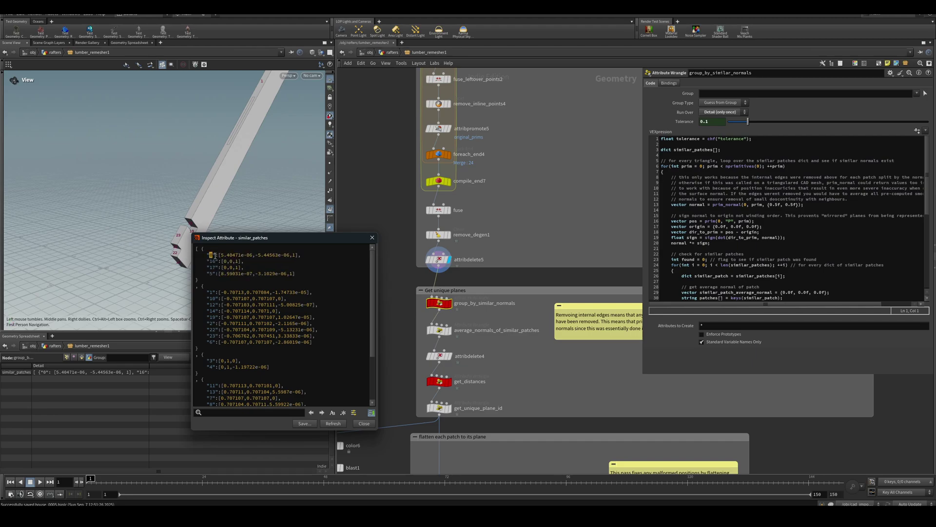
drag(219, 255, 297, 255)
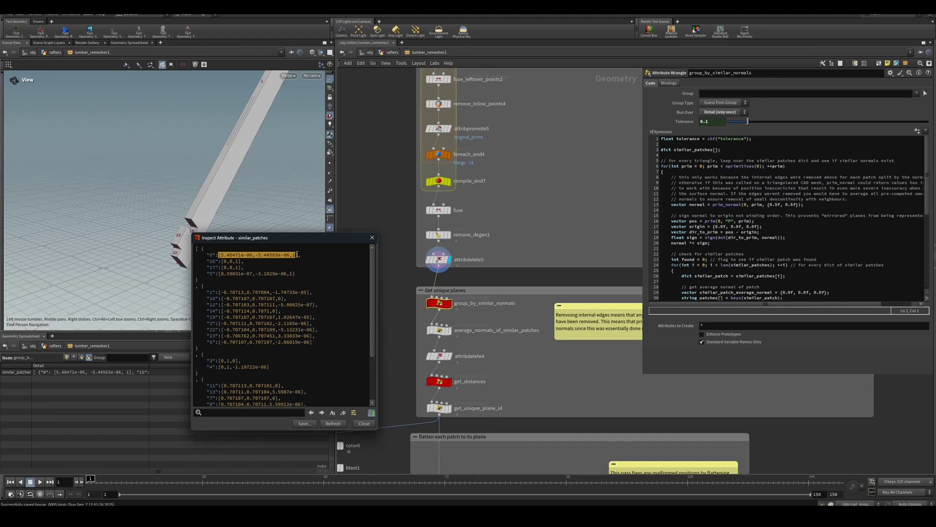
click(305, 274)
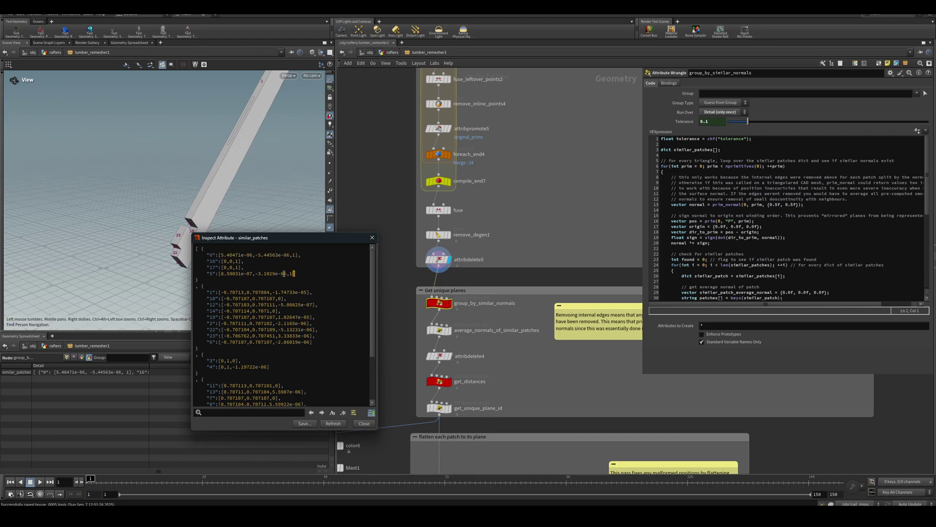
drag(291, 274, 194, 256)
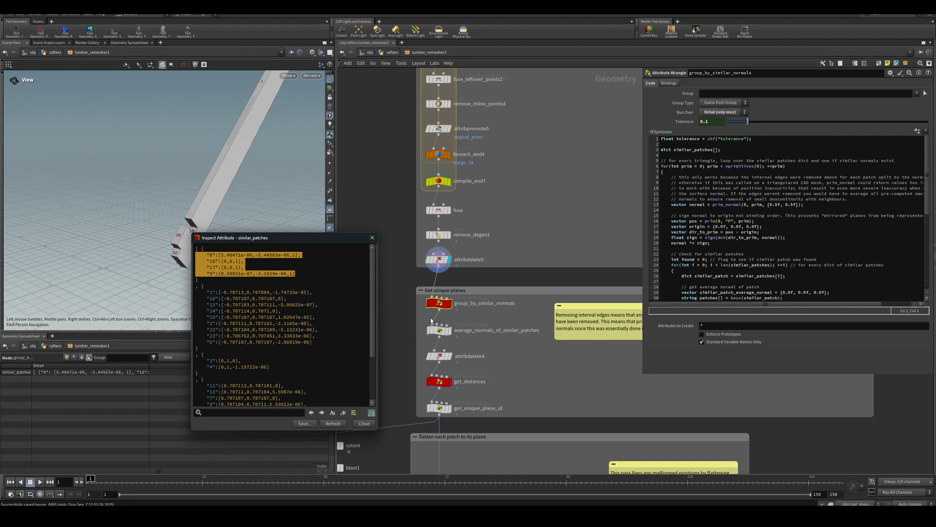
Step: Read the group_by_similar_normals code and highlight the block that signs each normal relative to the origin
scroll(756, 252, down, 3)
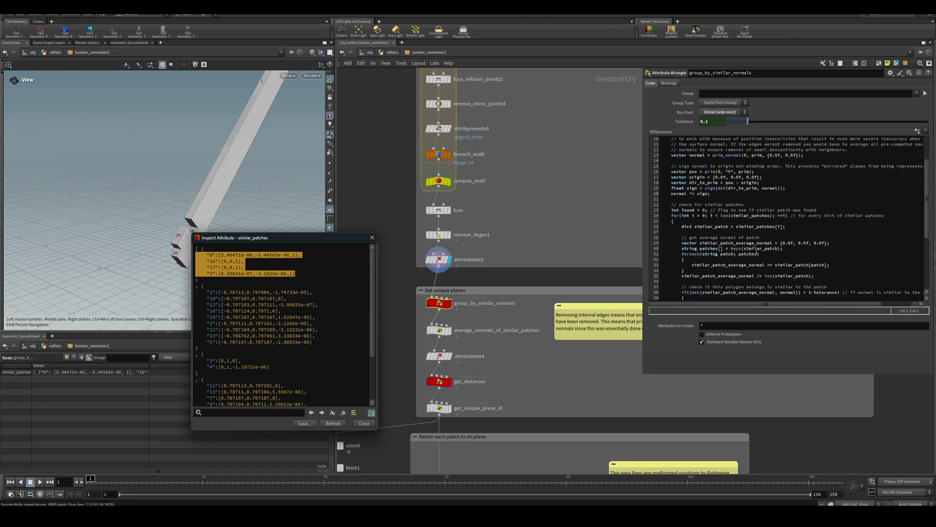
drag(713, 226, 656, 205)
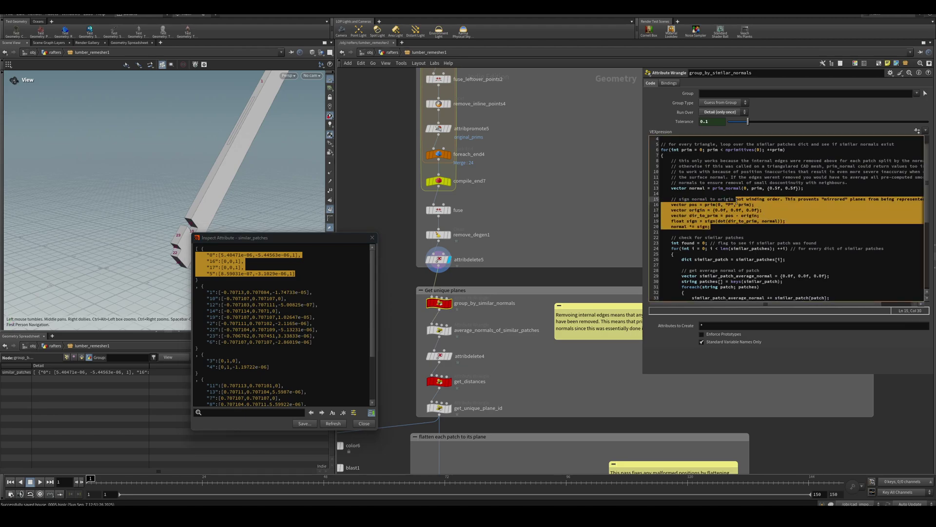
drag(652, 203, 646, 201)
click(701, 215)
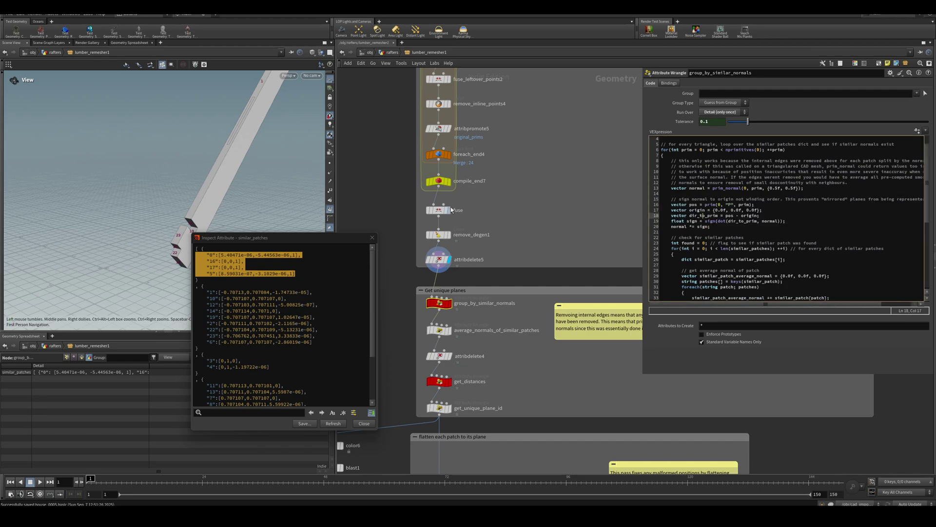
Step: Close the similar_patches inspection and hide the primitive numbers on the rafter
click(372, 237)
middle_drag(366, 282, 445, 243)
drag(220, 227, 209, 265)
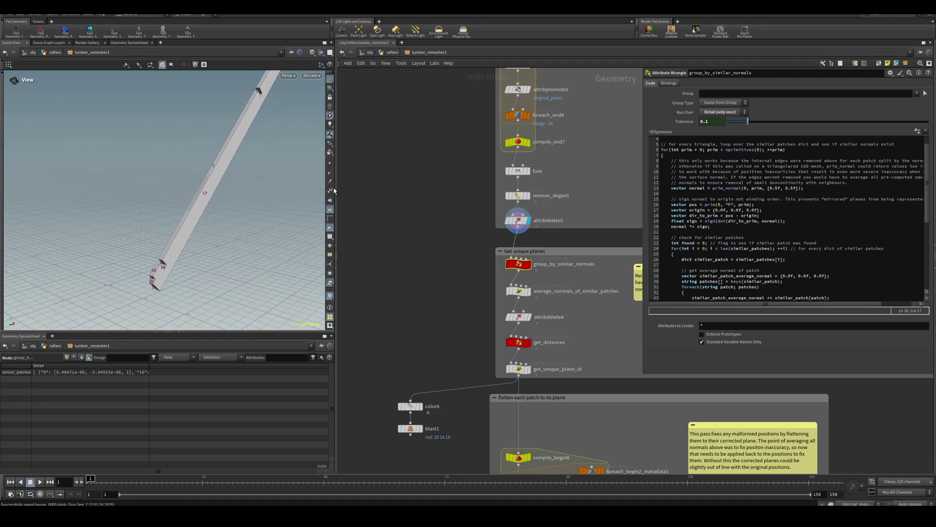
click(330, 216)
Step: Examine the notch faces along the rafter from several angles
key(s)
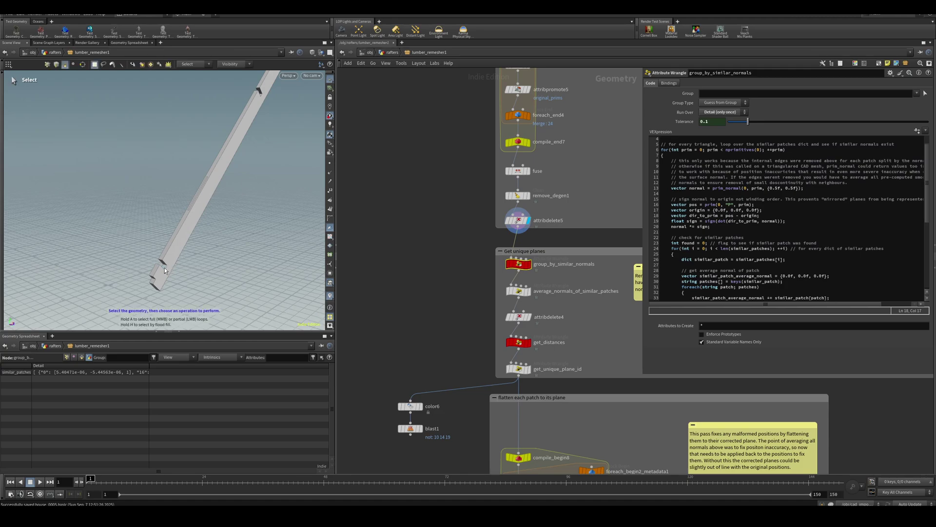
key(Escape)
drag(165, 268, 106, 288)
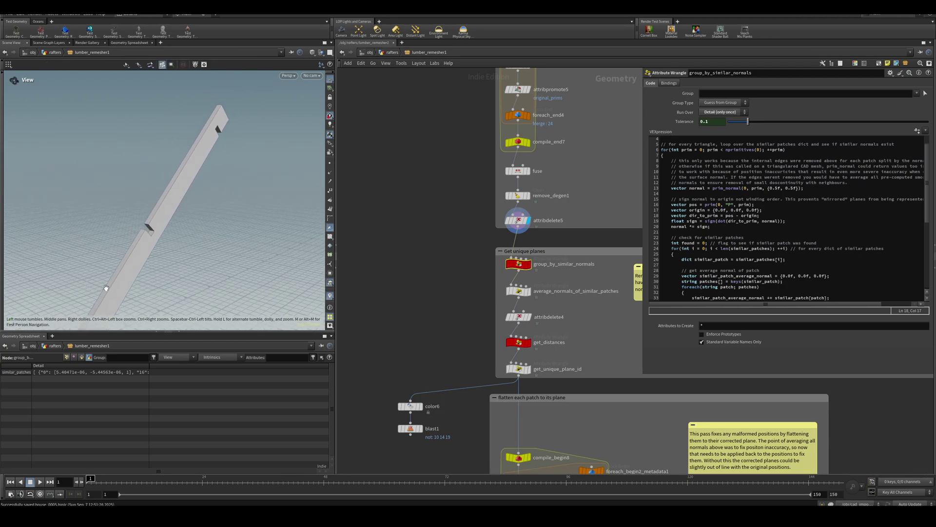
right_drag(106, 288, 138, 226)
key(s)
click(139, 224)
key(Escape)
drag(156, 217, 148, 211)
middle_drag(172, 215, 166, 244)
key(s)
key(Escape)
middle_drag(186, 194, 144, 271)
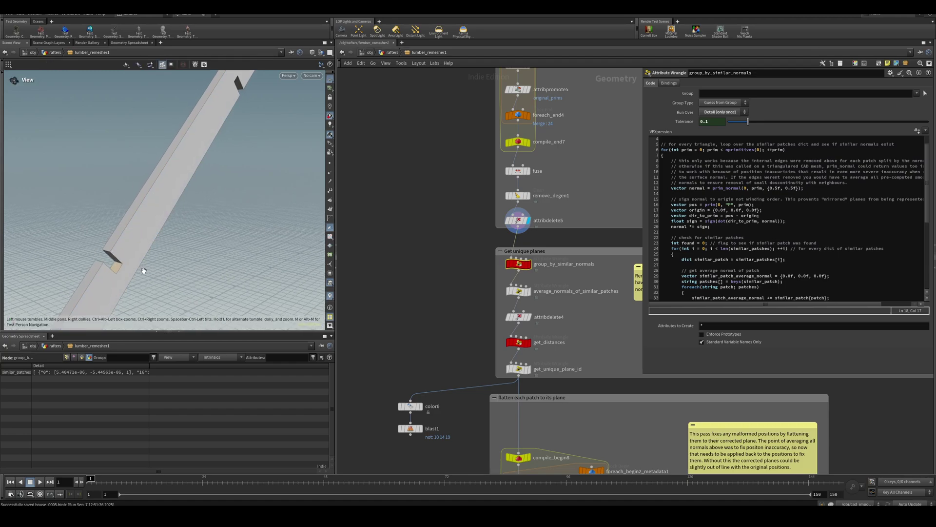
Step: Examine the whole rafter from its other side and its placement relative to the world origin
drag(209, 203, 161, 182)
middle_drag(202, 171, 46, 171)
middle_drag(293, 234, 73, 255)
drag(254, 229, 133, 209)
key(s)
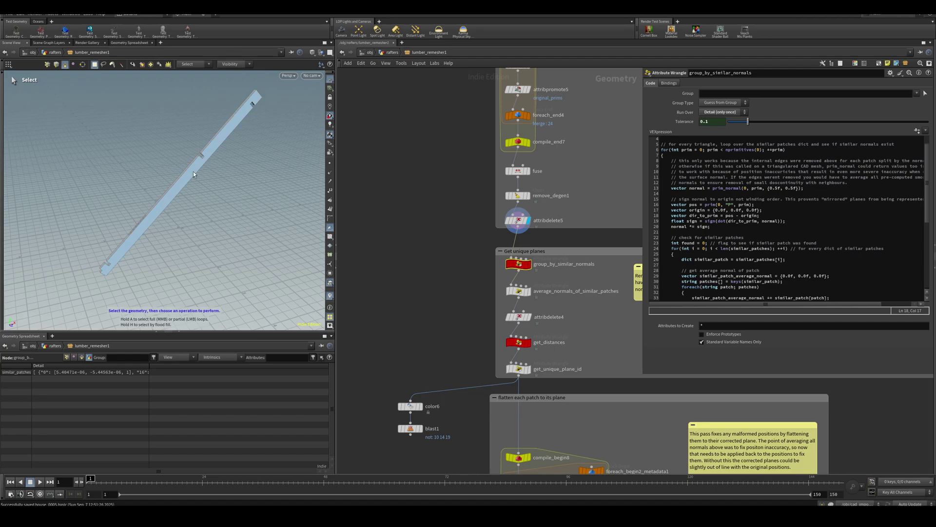
alt+right_drag(247, 137, 186, 179)
alt+drag(187, 179, 157, 205)
drag(211, 214, 188, 200)
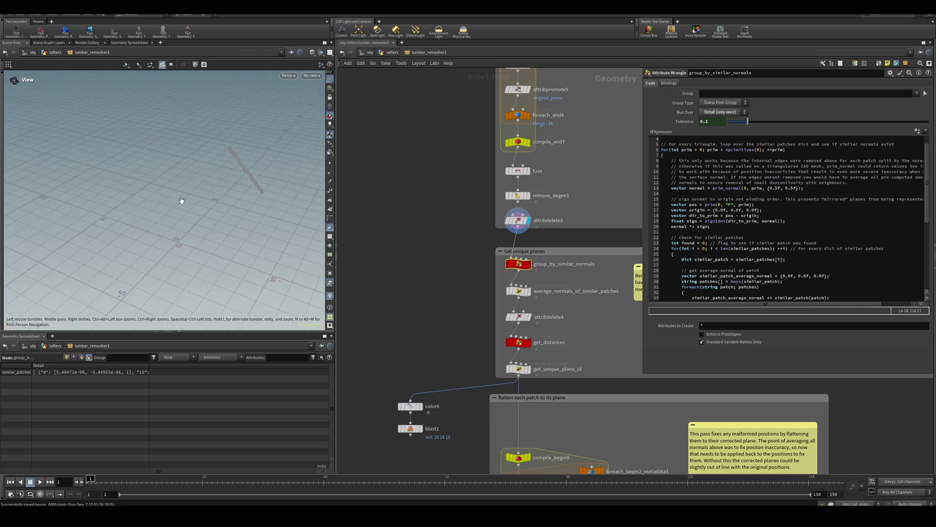
key(s)
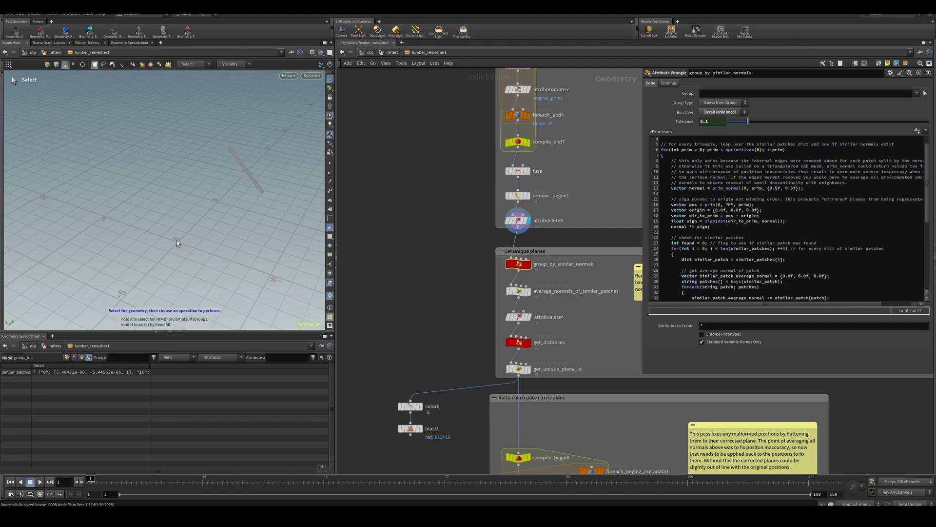
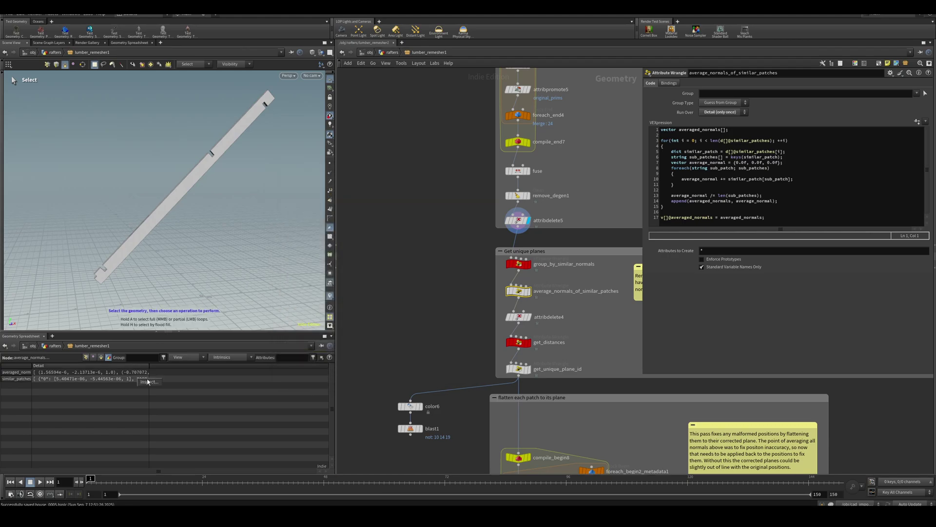
Step: Inspect similar_patches on average_normals_of_similar_patches, highlight its first three groups in turn, and close the inspection
double_click(141, 380)
drag(167, 281, 337, 242)
drag(318, 275, 200, 253)
drag(344, 339, 222, 288)
drag(300, 364, 199, 355)
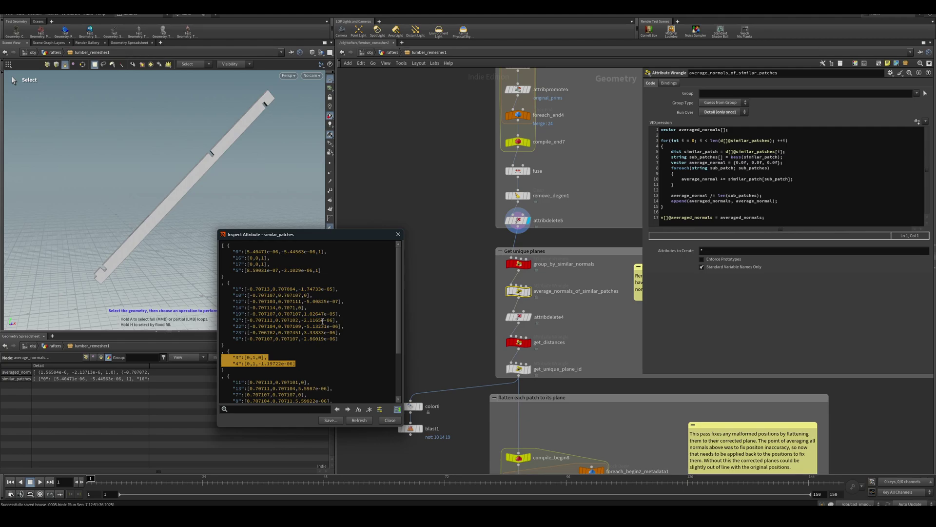
click(397, 234)
middle_drag(420, 258, 401, 249)
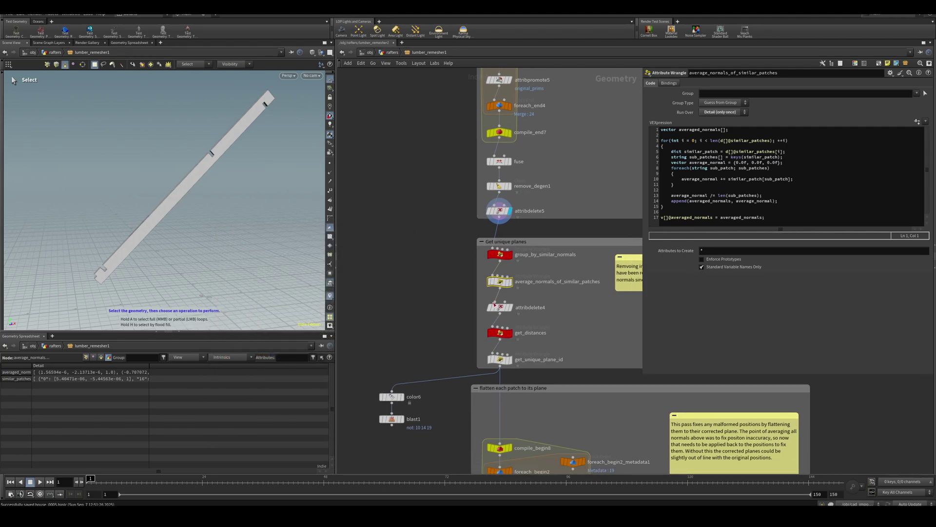
Step: Compare the attributes of average_normals_of_similar_patches and get_distances, ending on get_distances' detail attributes with a wider Detail column
click(504, 335)
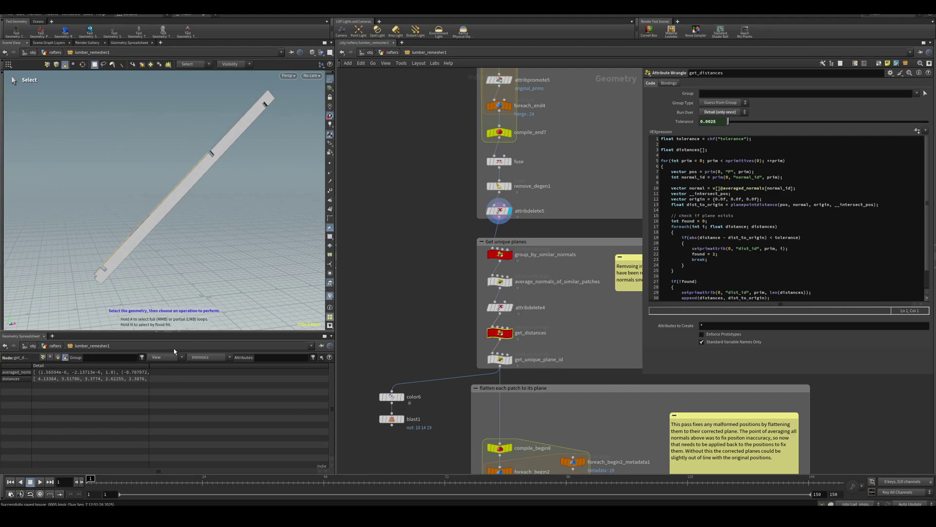
click(57, 358)
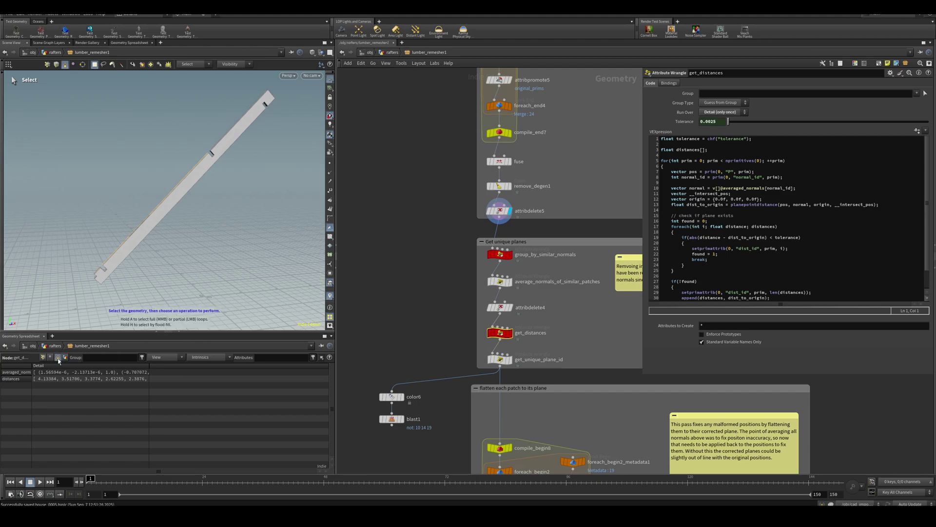
click(500, 282)
drag(150, 368, 88, 370)
click(108, 358)
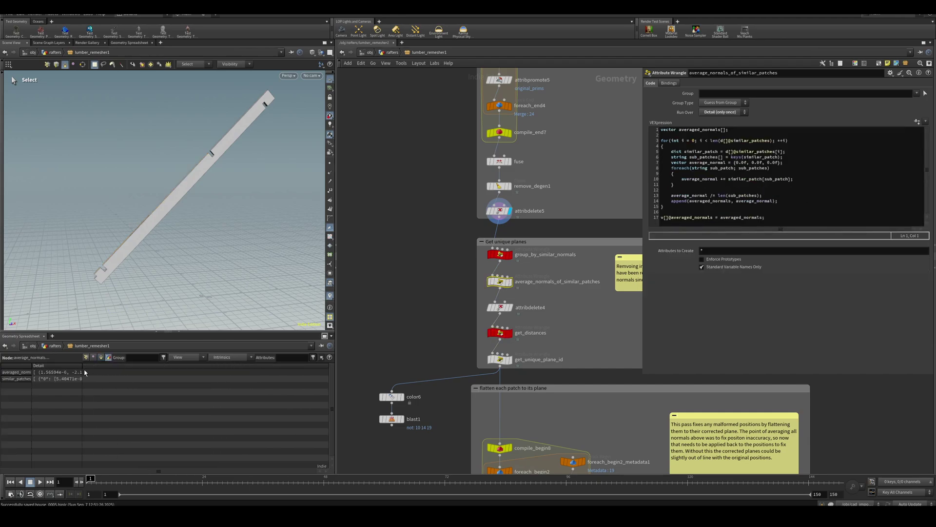
click(101, 357)
click(499, 333)
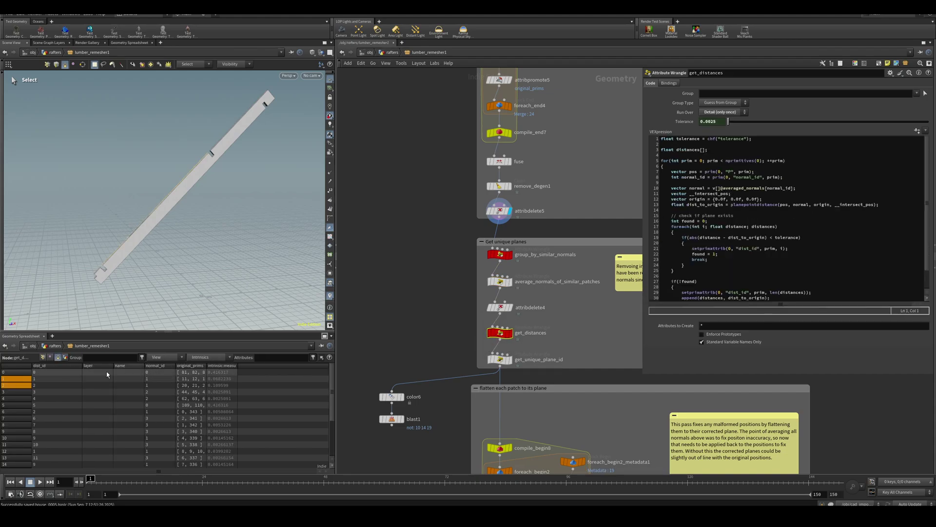
click(65, 358)
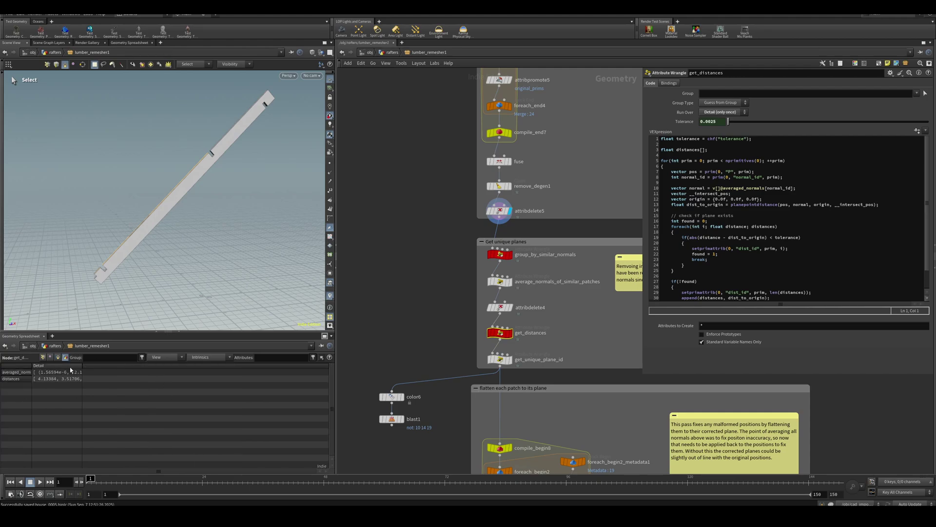
drag(163, 366, 209, 365)
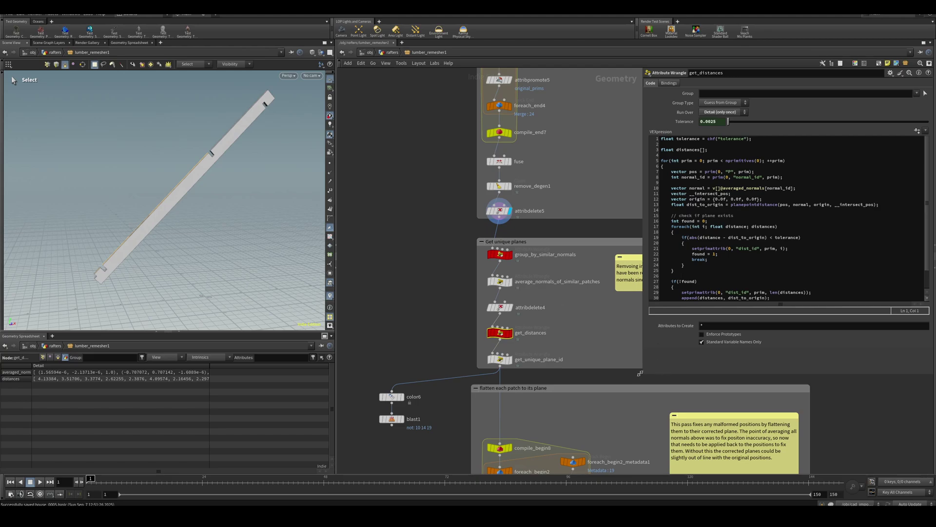
Step: Widen the parameter display and highlight the arguments of the planepointdistance call in the get_distances code
drag(640, 374, 619, 382)
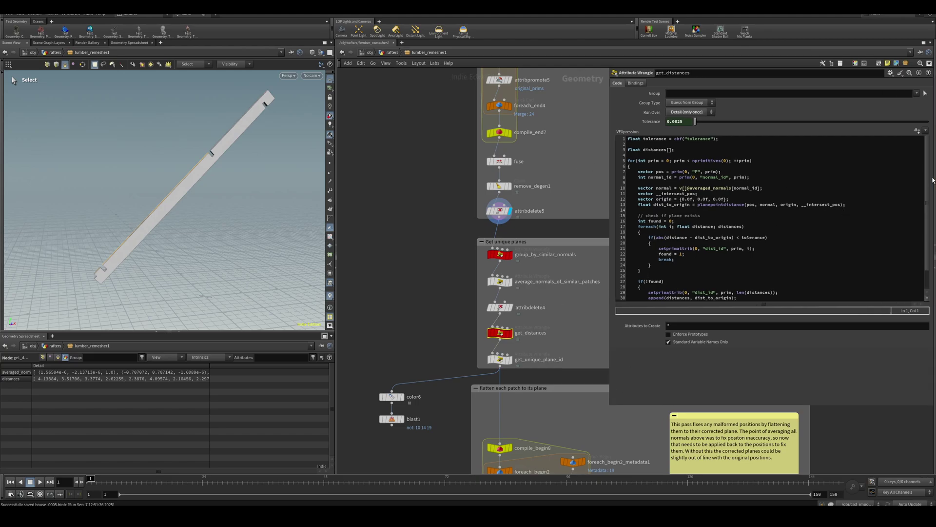
drag(745, 206, 833, 205)
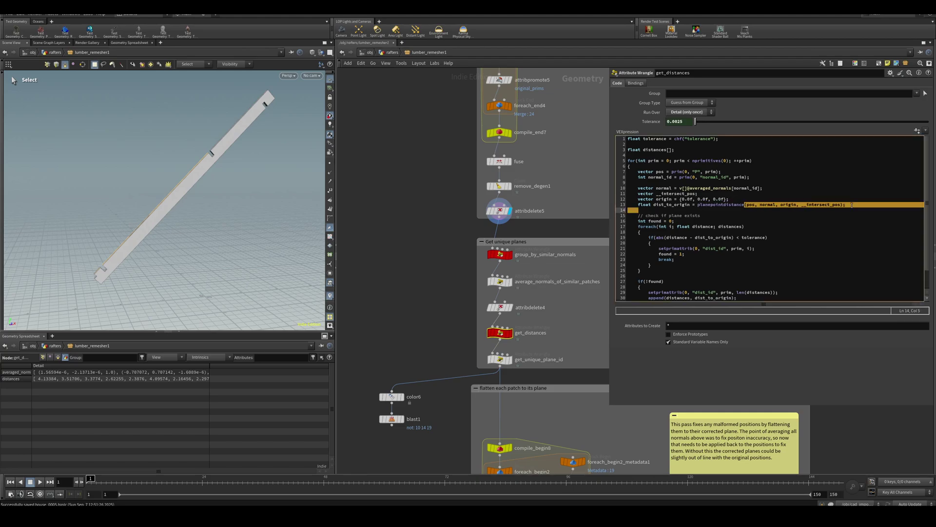
scroll(924, 195, down, 2)
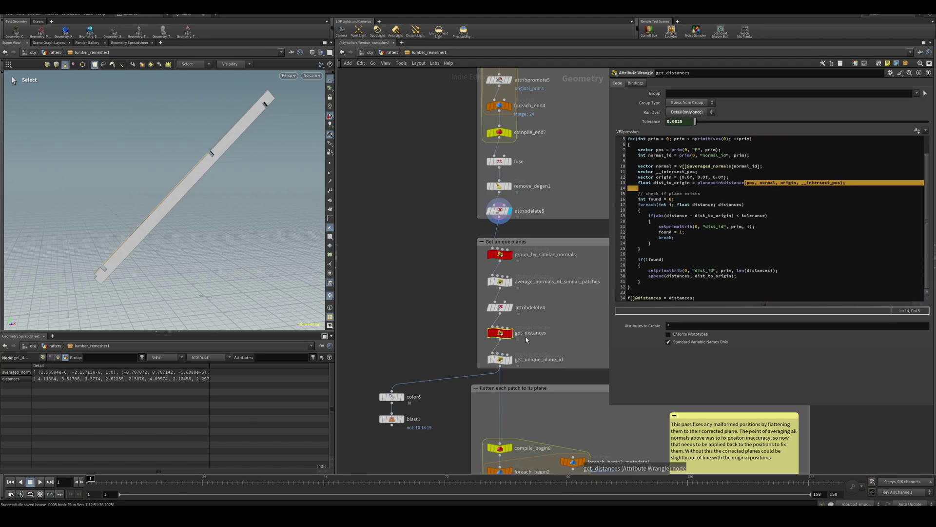
Step: Display get_unique_plane_id, read through its code, and list its primitive attributes with a narrower dist_id column
click(511, 361)
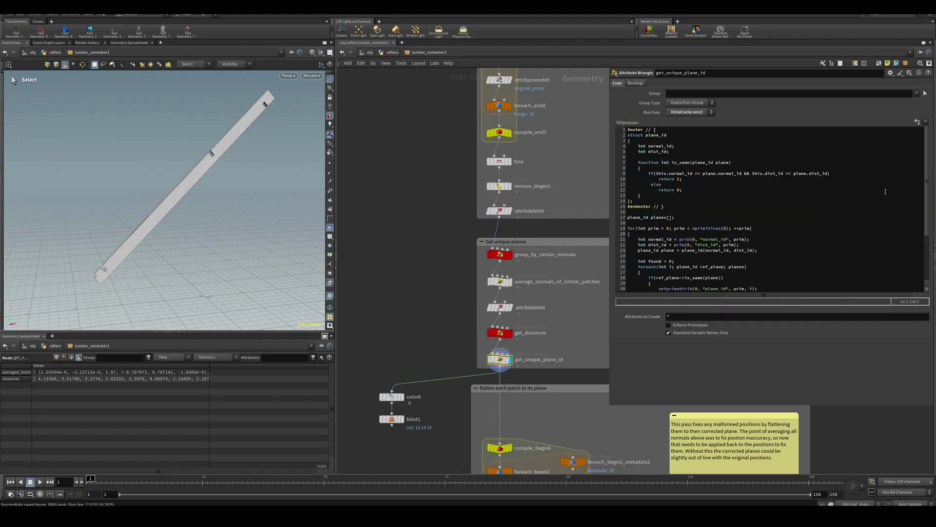
scroll(923, 146, down, 4)
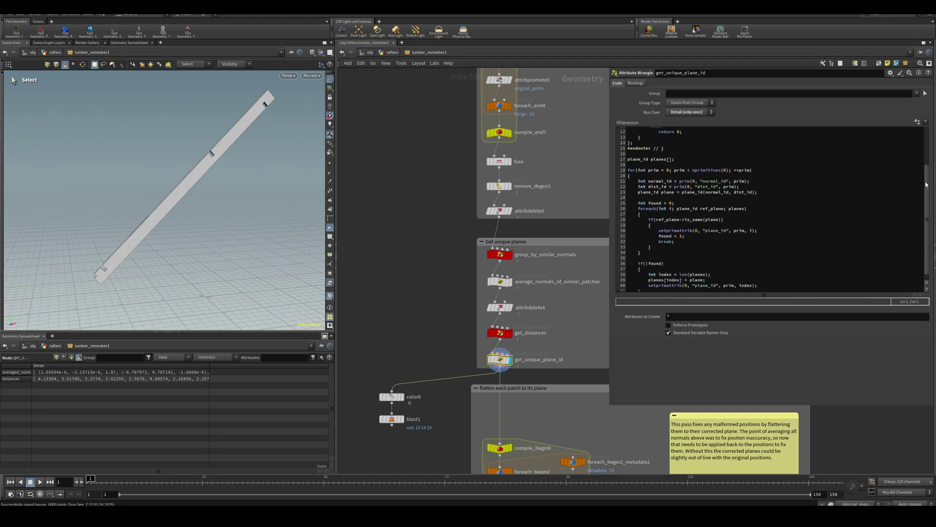
alt+drag(129, 262, 177, 252)
scroll(131, 263, up, 2)
click(71, 357)
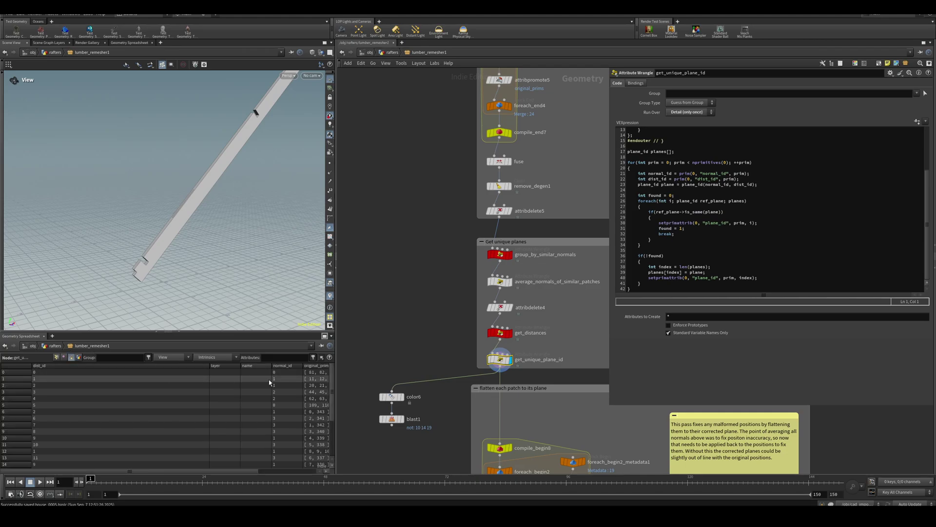
double_click(208, 368)
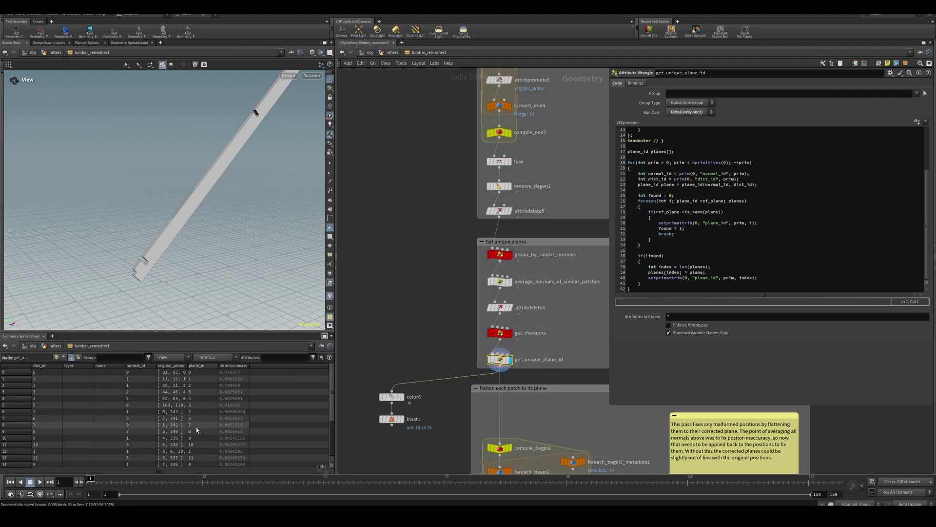
Step: Display color6 and examine the rafter patches coloured randomly by plane_id
click(400, 396)
right_drag(179, 287, 145, 199)
drag(144, 199, 180, 235)
key(s)
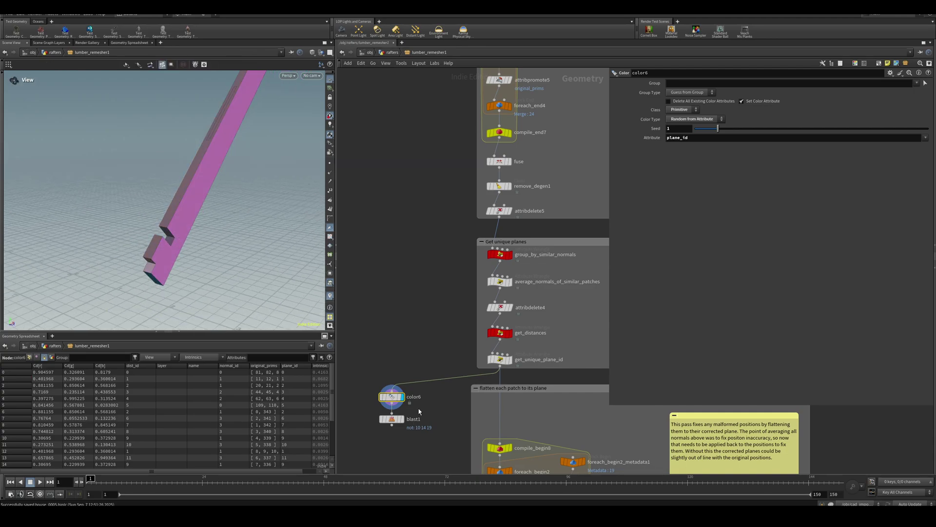
Step: Display blast1 to isolate primitives 10, 14 and 19 and examine these coplanar patches
click(401, 419)
right_drag(135, 227, 196, 157)
middle_drag(193, 181, 177, 289)
right_drag(200, 202, 225, 182)
middle_drag(225, 181, 244, 155)
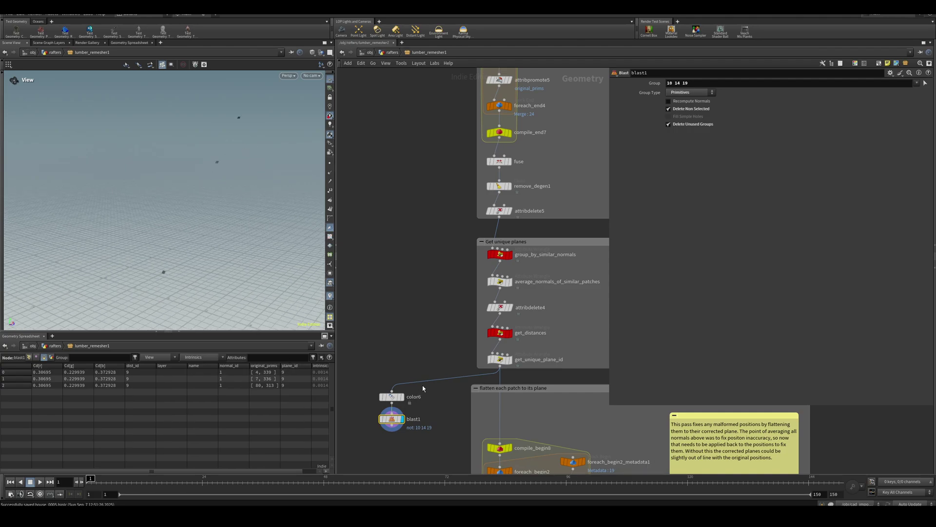
Step: Keep blast1 displayed and comment out the "normal *= sign;" line in the group_by_similar_normals code
click(492, 362)
click(392, 419)
click(507, 332)
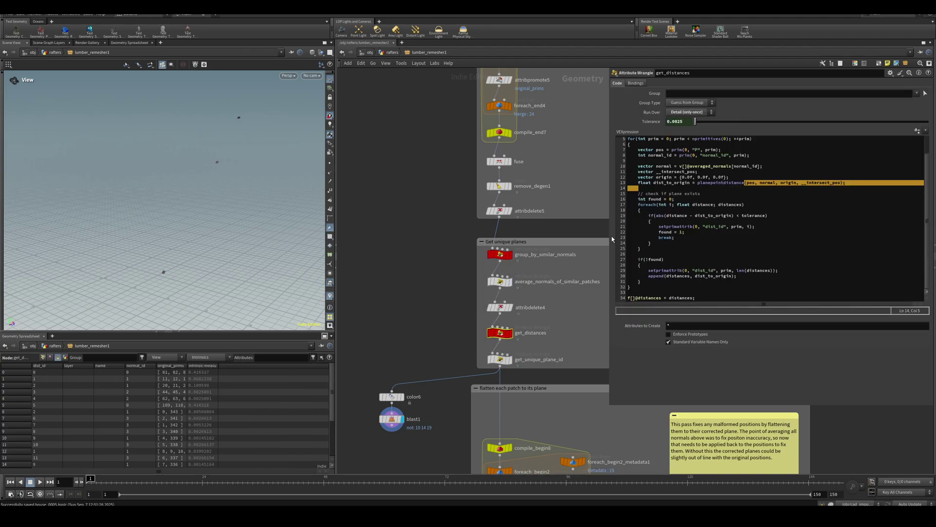
click(497, 280)
click(498, 254)
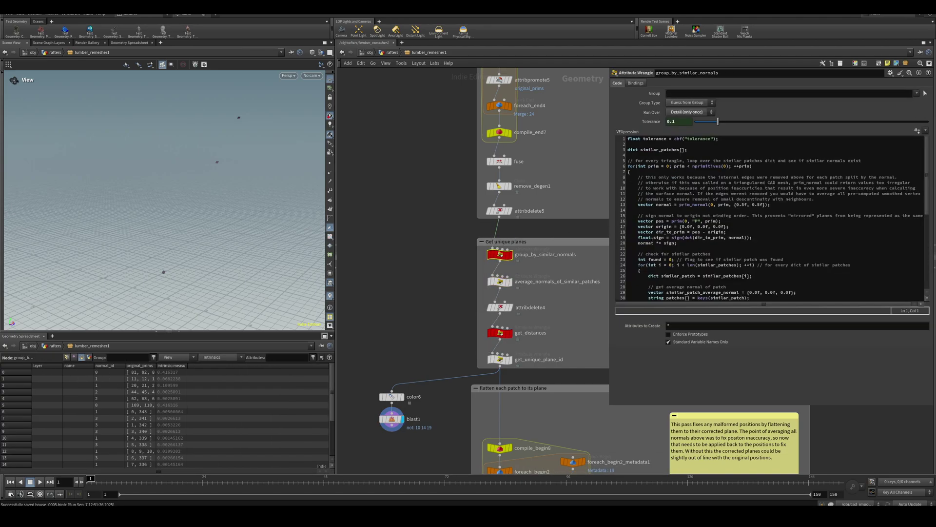
click(637, 243)
text(//)
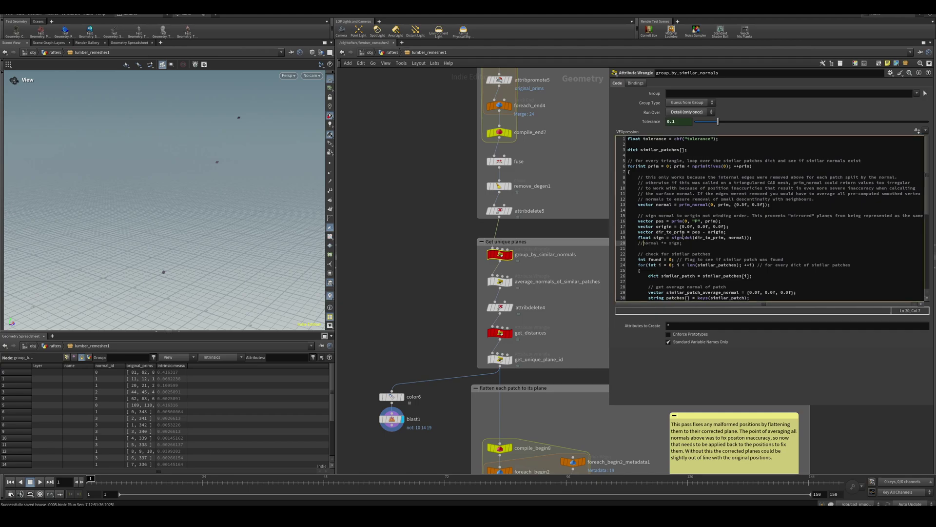
Step: Check the attributes of blast1 and get_distances, and uncomment the "normal *= sign;" line in the group_by_similar_normals code
click(392, 419)
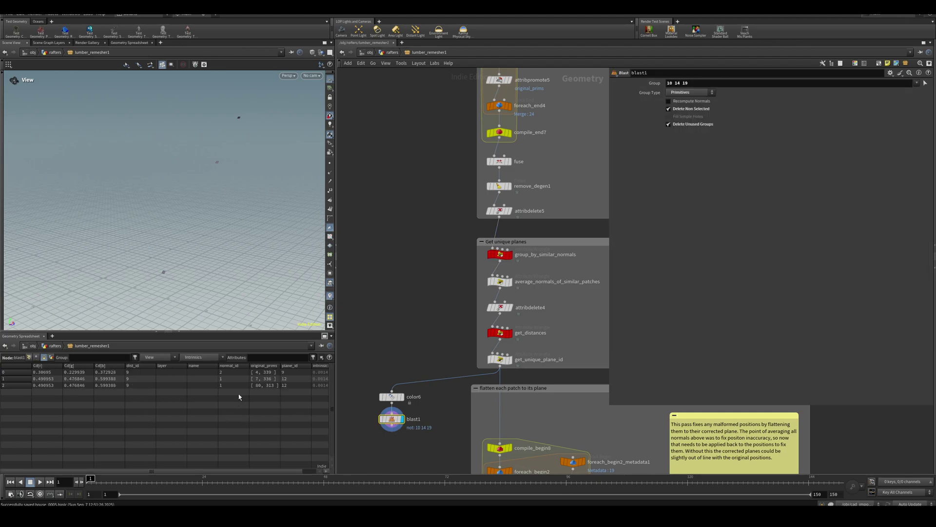
click(498, 332)
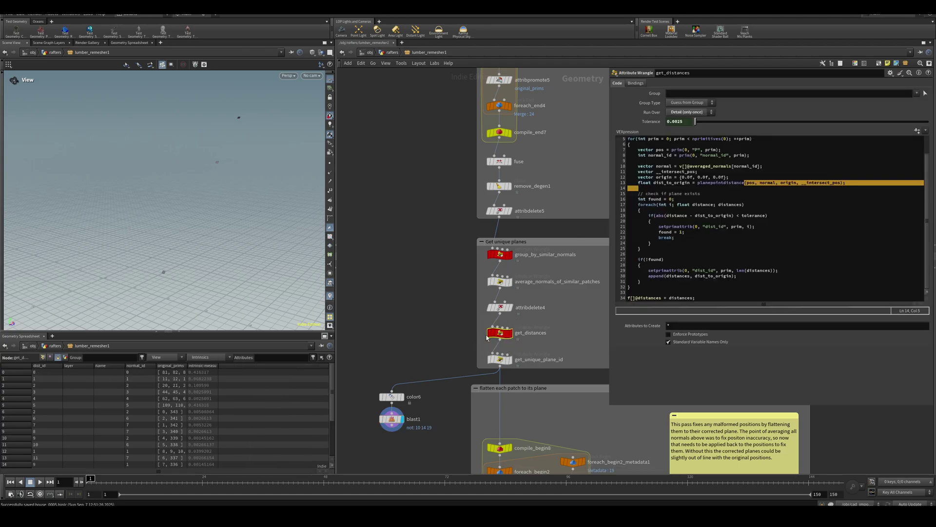
click(500, 254)
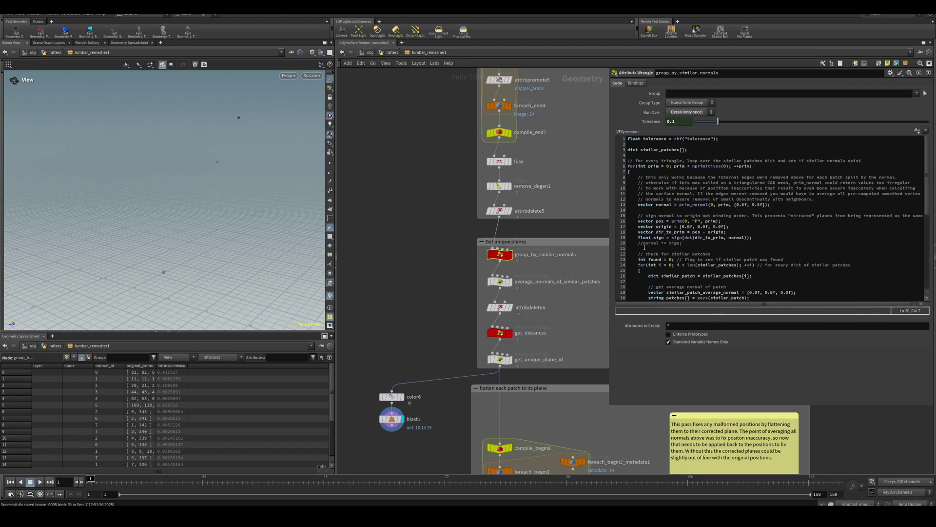
key(BackSpace)
key(BackSpace)
Step: Display groupdelete1 at the end of the flatten block and shrink the parameter pane to reveal more of the network
middle_drag(523, 420, 457, 226)
scroll(457, 227, down, 2)
click(445, 440)
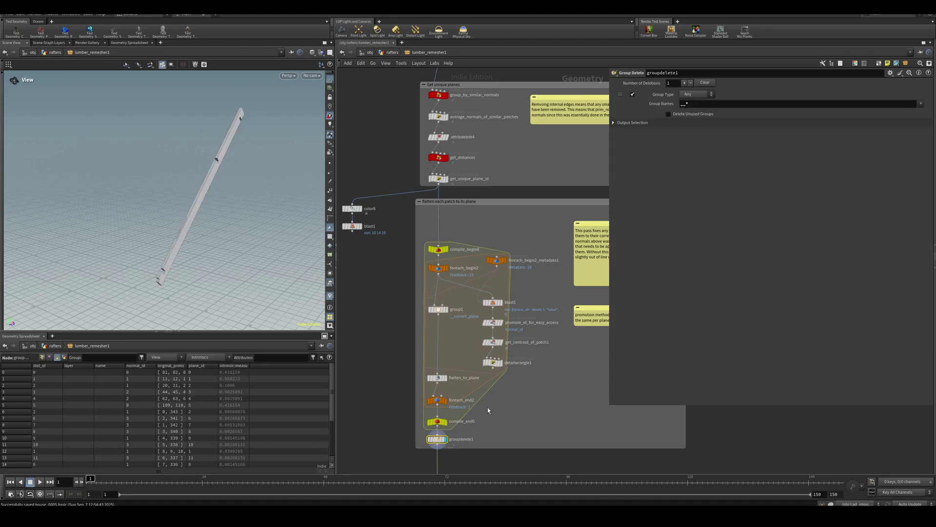
drag(609, 405, 662, 356)
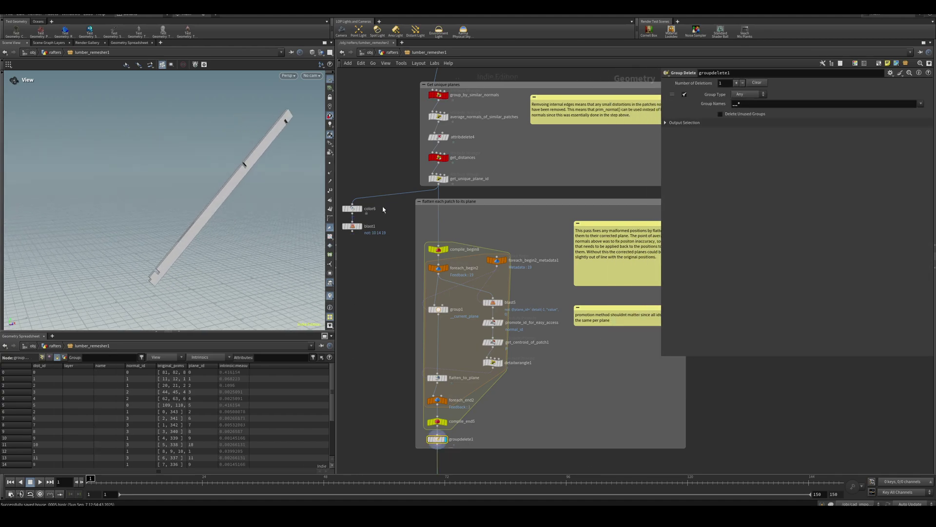
middle_drag(481, 216, 463, 239)
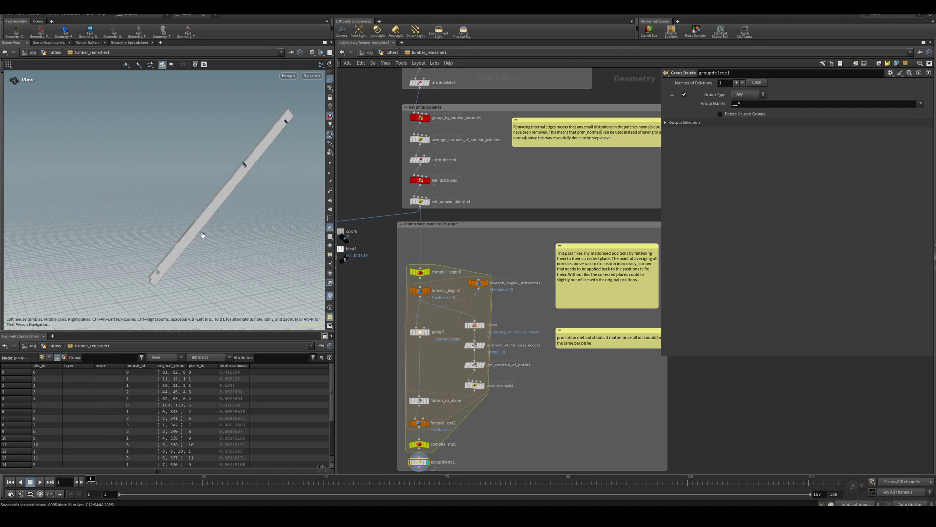
Step: Review the get_unique_plane_id code and the normal7 settings further upstream
click(420, 201)
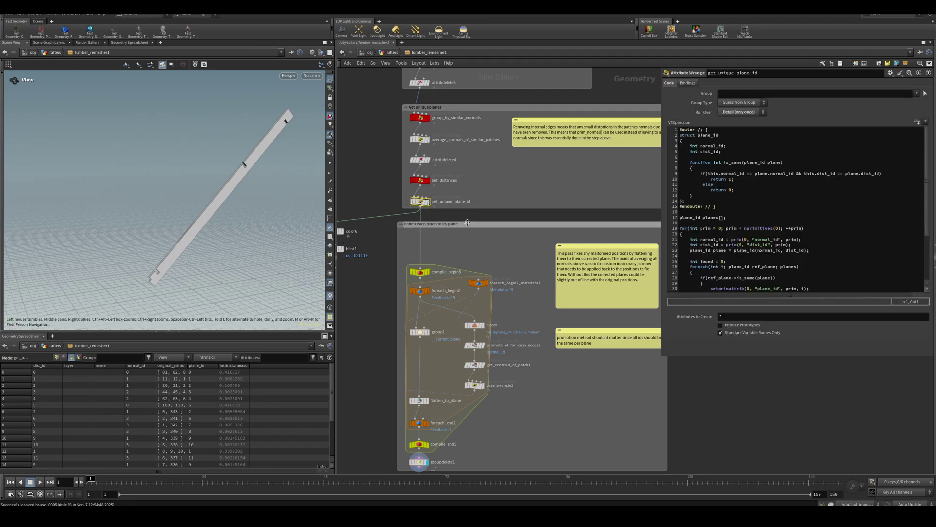
middle_drag(424, 206, 439, 267)
middle_drag(484, 247, 537, 474)
click(448, 162)
middle_drag(498, 371, 531, 238)
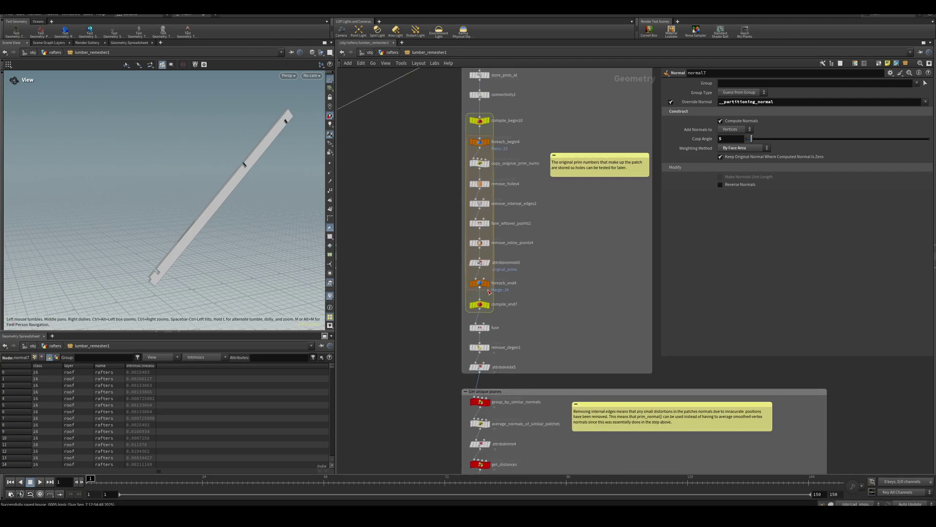
Step: Examine the notched lower end of the rafter up close
drag(232, 187, 195, 241)
middle_drag(545, 300, 537, 255)
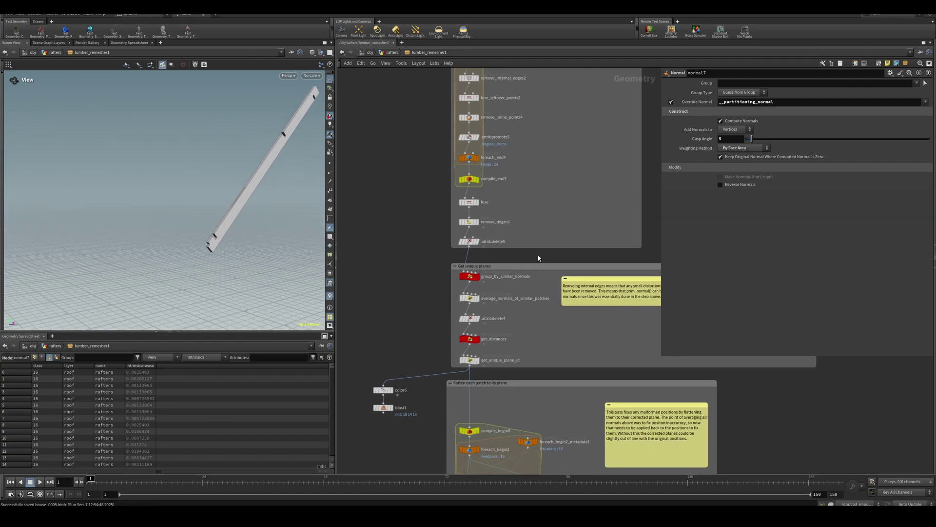
middle_drag(547, 359, 555, 292)
middle_drag(532, 328, 506, 288)
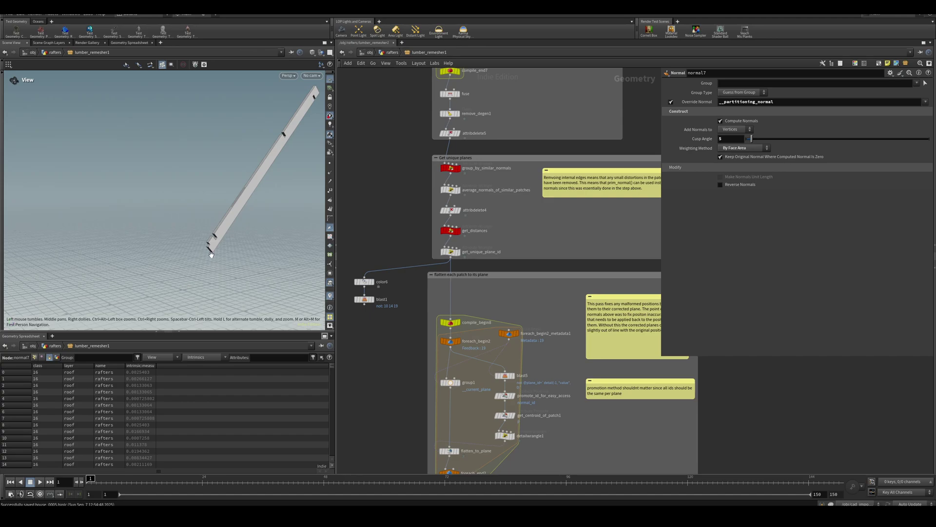
right_drag(212, 255, 233, 224)
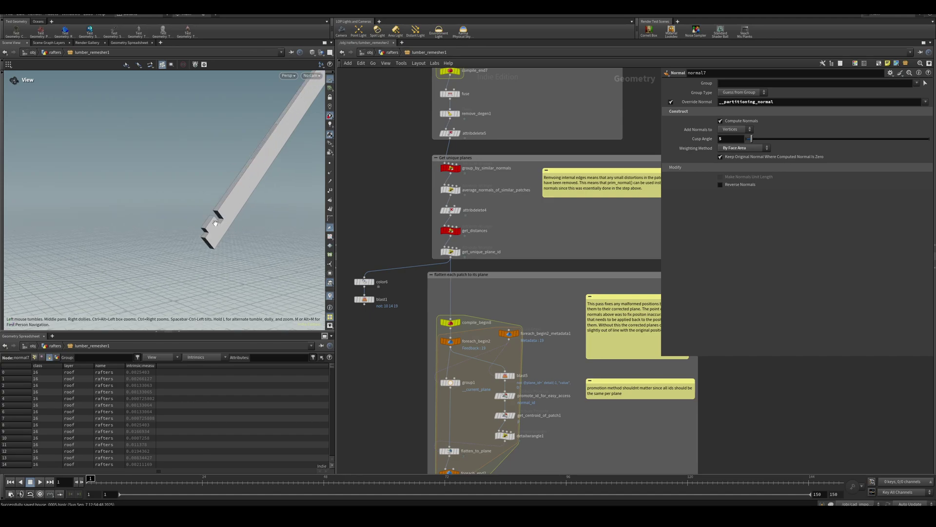
middle_drag(233, 201, 195, 253)
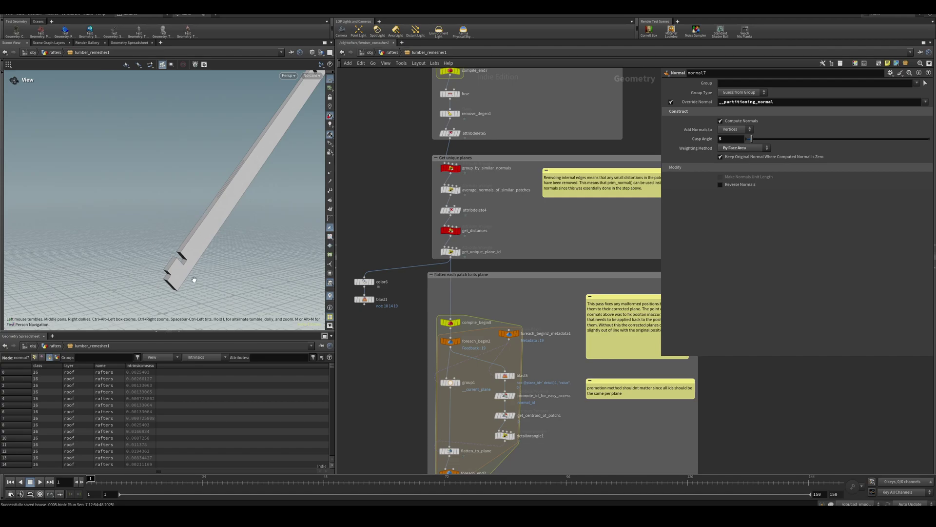
Step: Compare the point positions before the flatten block with those at groupdelete1 in the geometry spreadsheet
middle_drag(485, 298, 475, 262)
scroll(471, 454, down, 3)
click(438, 419)
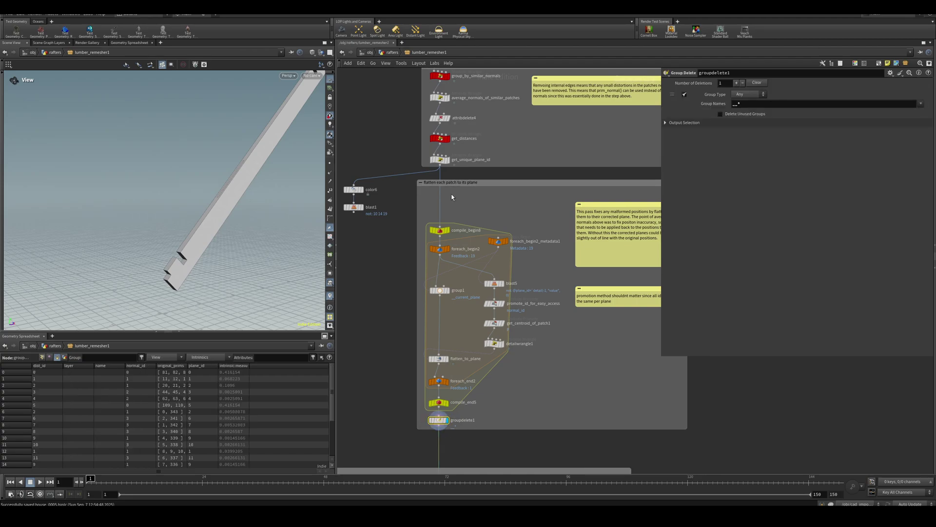
click(42, 357)
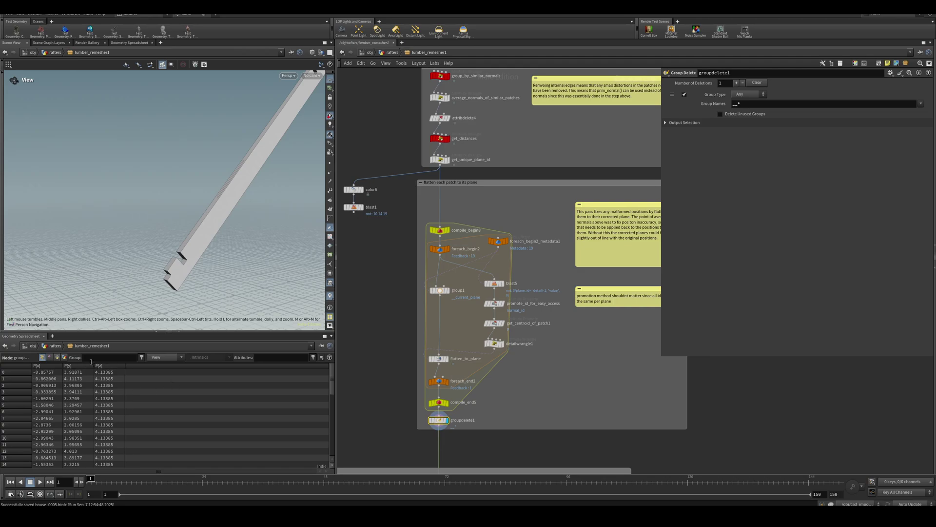
click(440, 230)
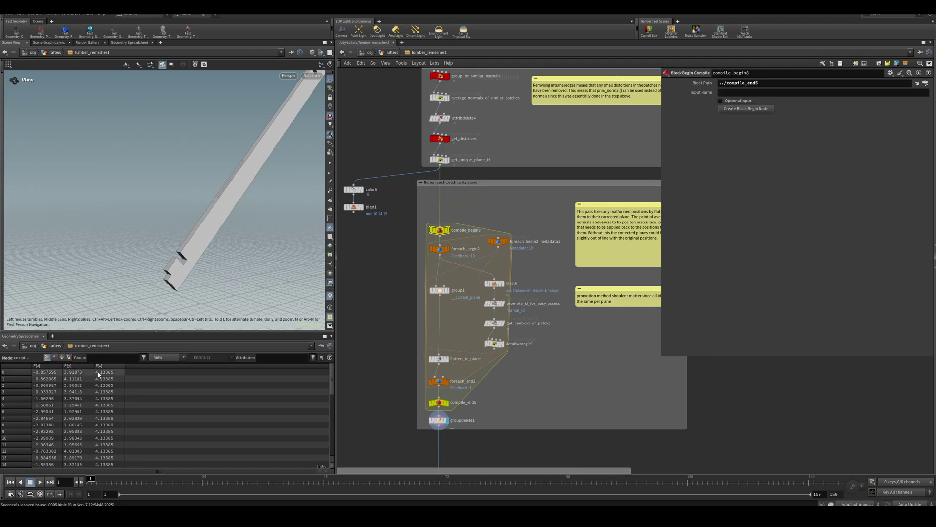
click(438, 419)
middle_drag(518, 374, 508, 367)
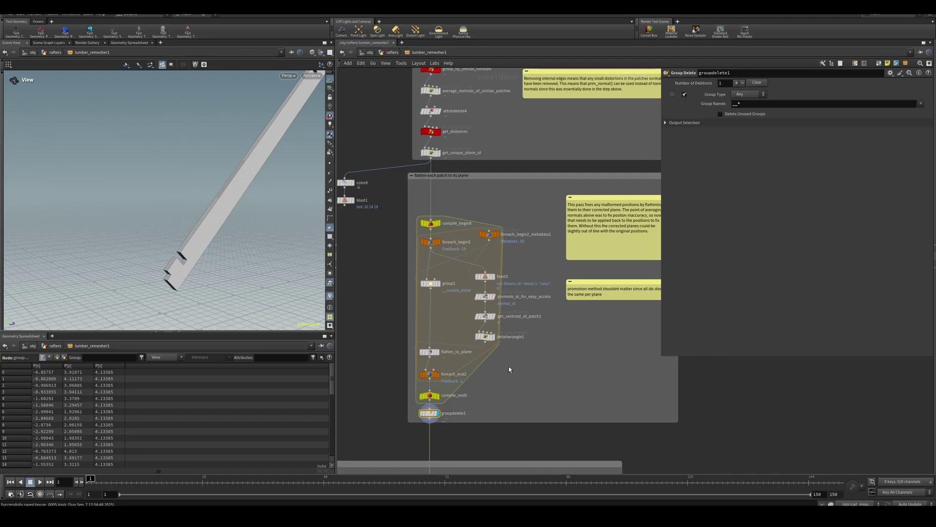
click(432, 153)
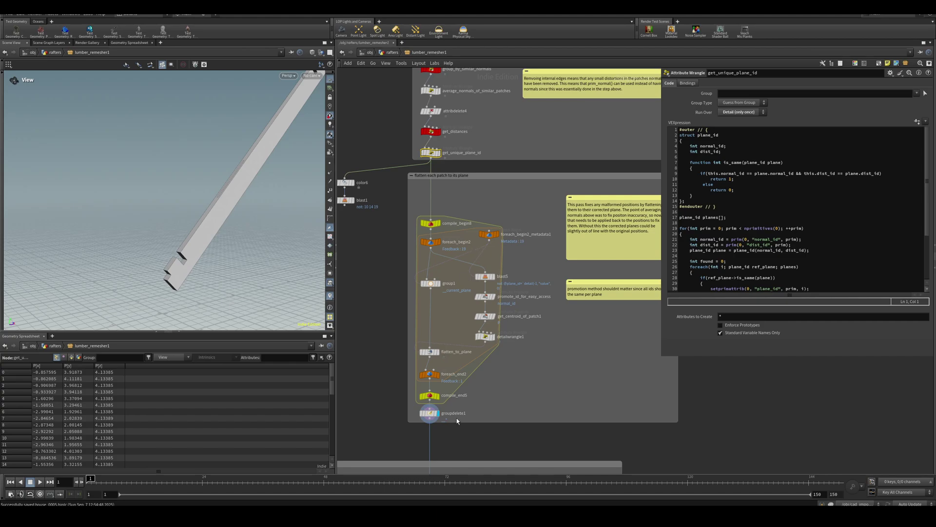
Step: List the detail attributes of groupdelete1 and widen the value column to read the averaged_normals and distances arrays
middle_drag(476, 424, 520, 195)
scroll(519, 196, down, 1)
middle_drag(448, 435, 474, 289)
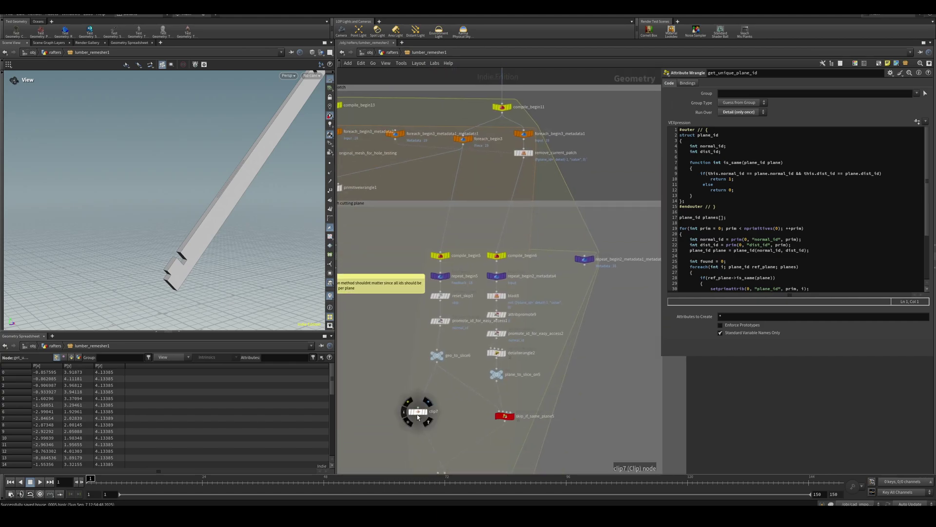
scroll(439, 370, up, 5)
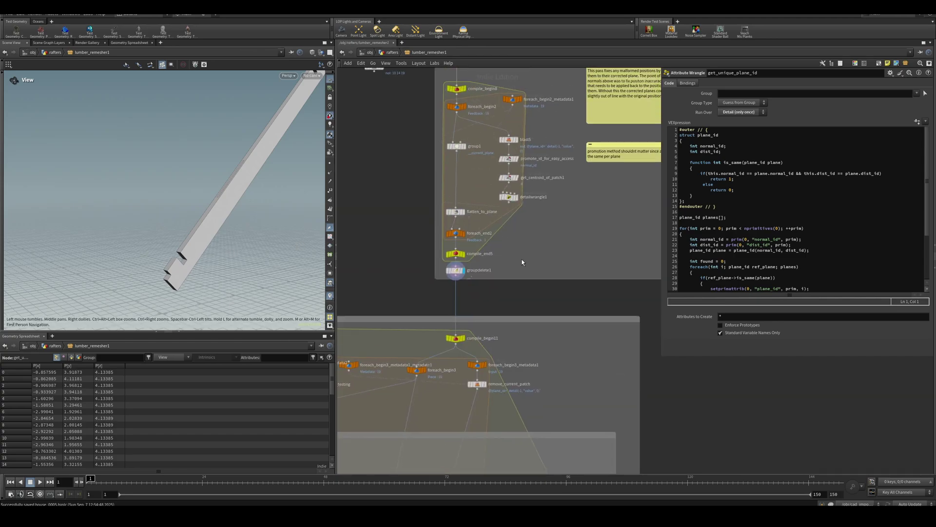
click(455, 270)
middle_drag(523, 269, 571, 305)
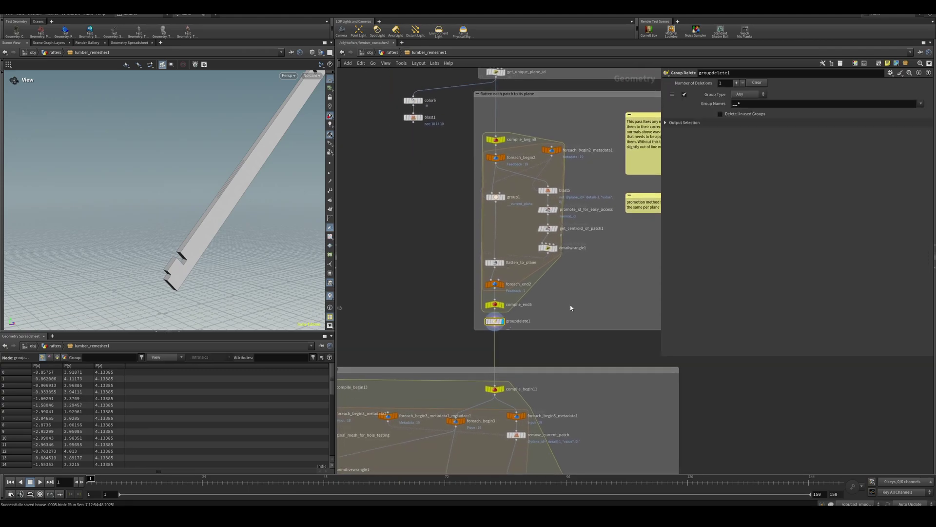
click(64, 358)
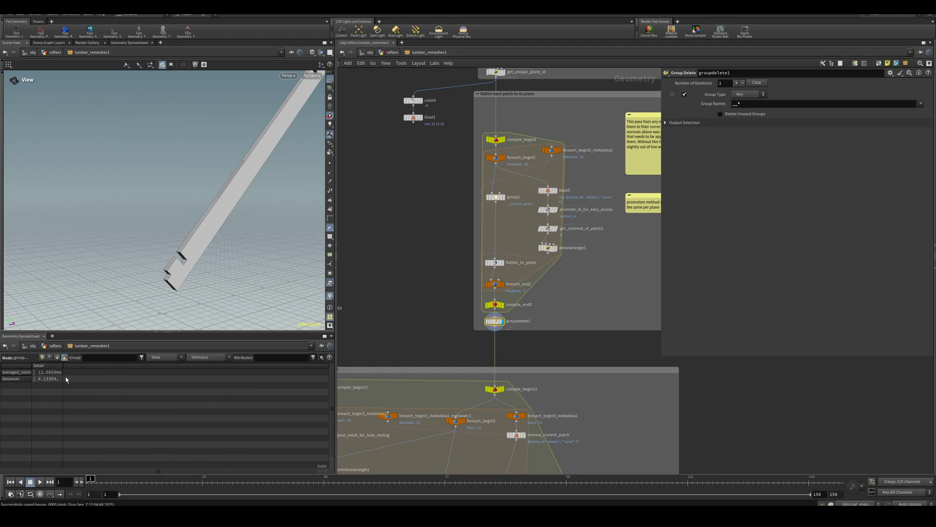
drag(63, 377, 176, 377)
Step: Survey the "for each patch" block of the network and display foreach_begin3 to view a single patch
middle_drag(568, 349, 606, 292)
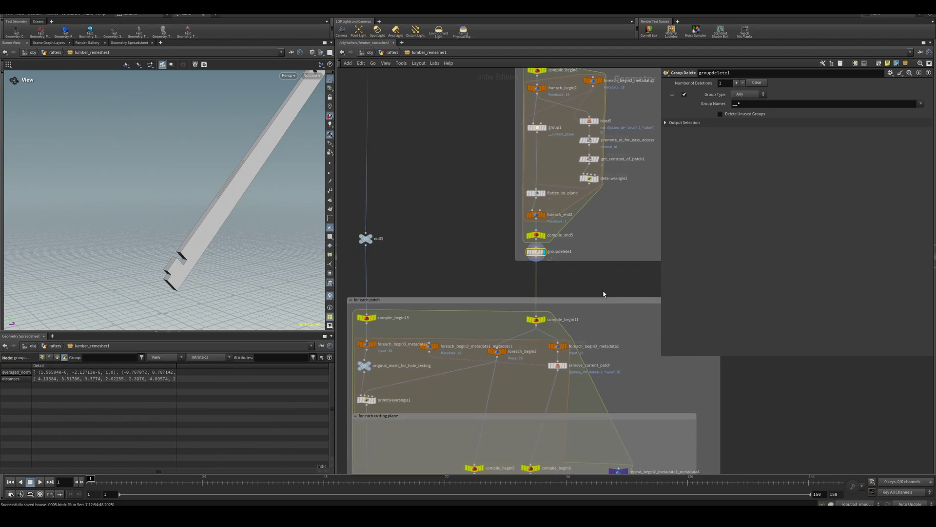
middle_drag(594, 386, 584, 191)
middle_drag(574, 461, 589, 208)
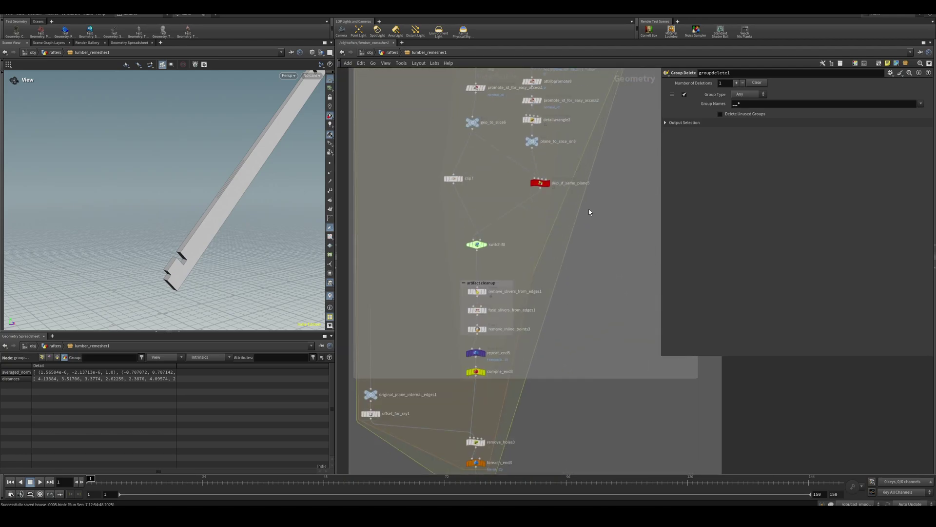
middle_drag(557, 345, 550, 289)
scroll(542, 301, down, 5)
scroll(519, 154, up, 3)
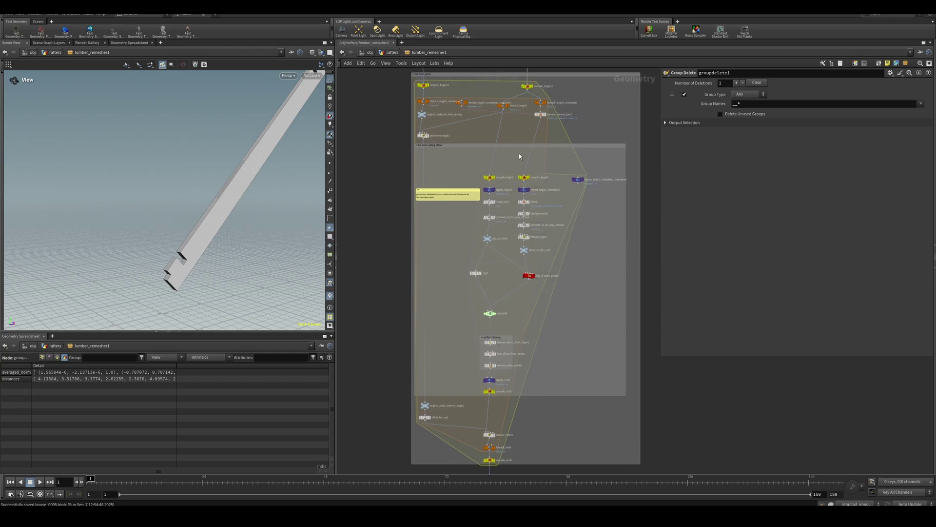
click(502, 148)
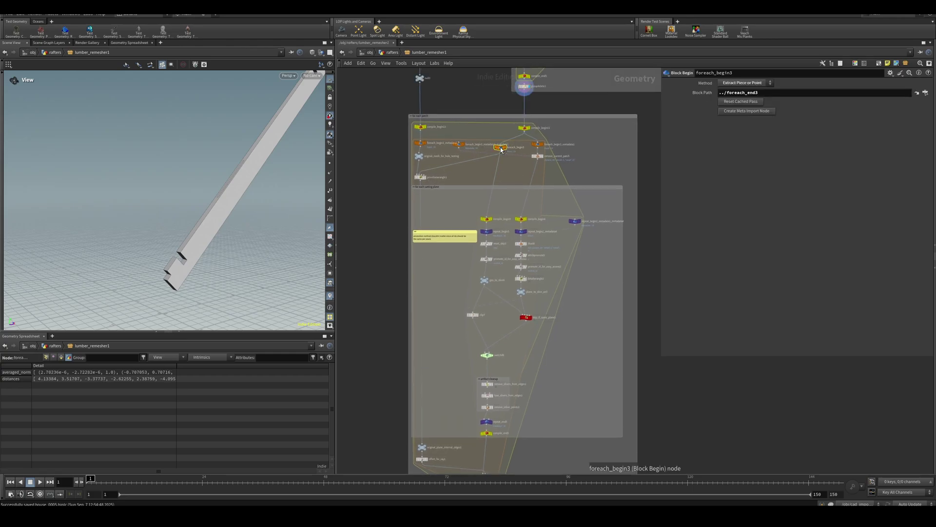
click(503, 147)
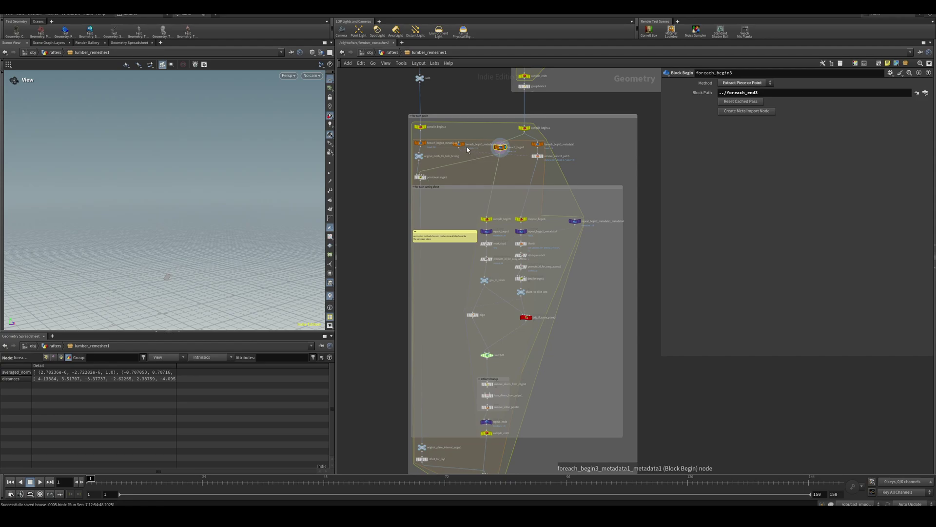
Step: Display foreach_end3 and examine the sliced patches along the rafter
middle_drag(517, 214, 513, 191)
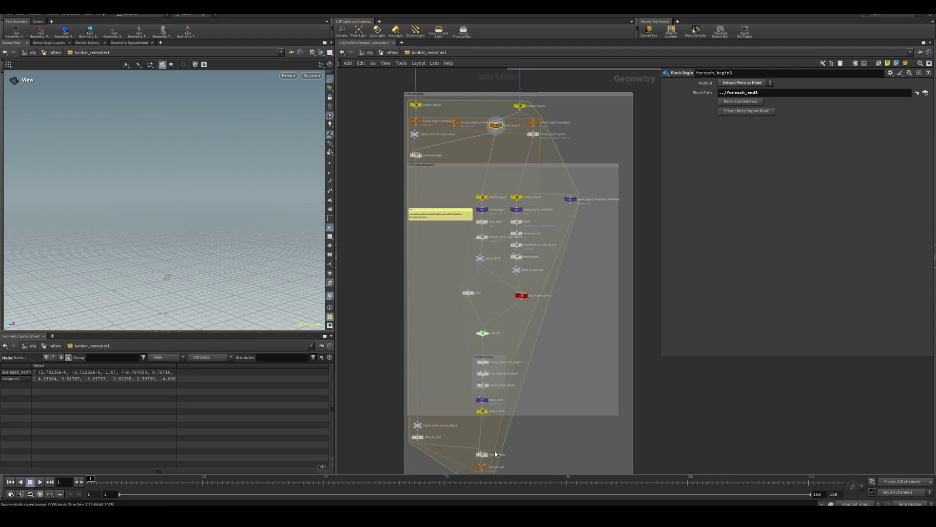
click(487, 468)
drag(207, 218, 196, 216)
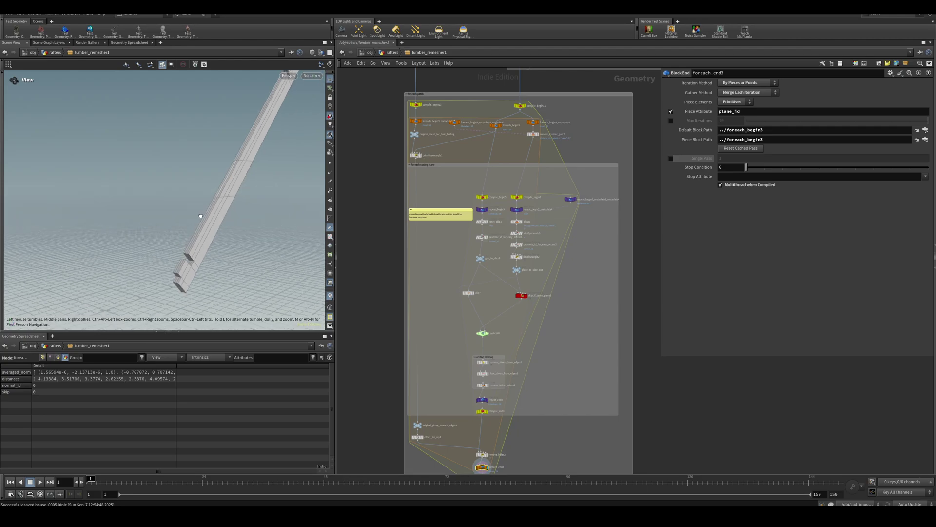
Step: Compare the single patch from foreach_begin3 with the rest of the rafter in remove_current_patch, examining its notched end
click(500, 125)
click(495, 126)
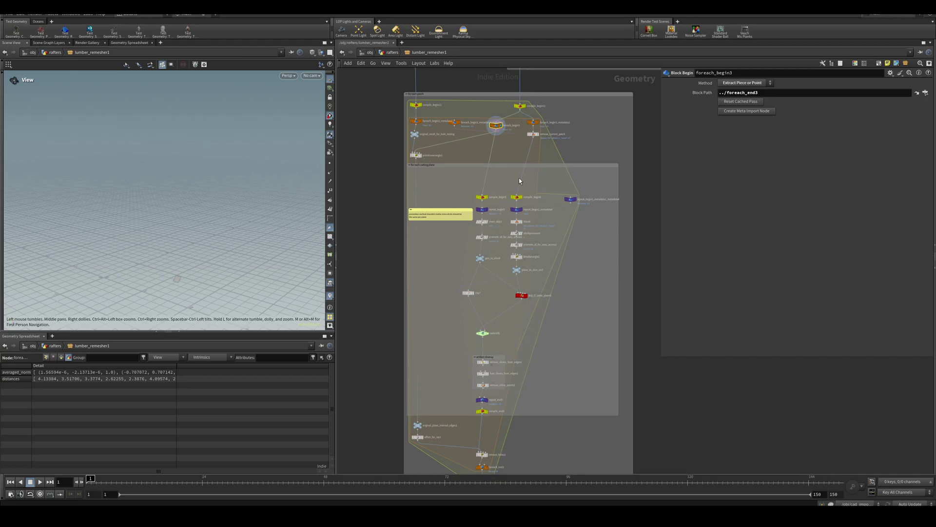
click(538, 134)
click(533, 134)
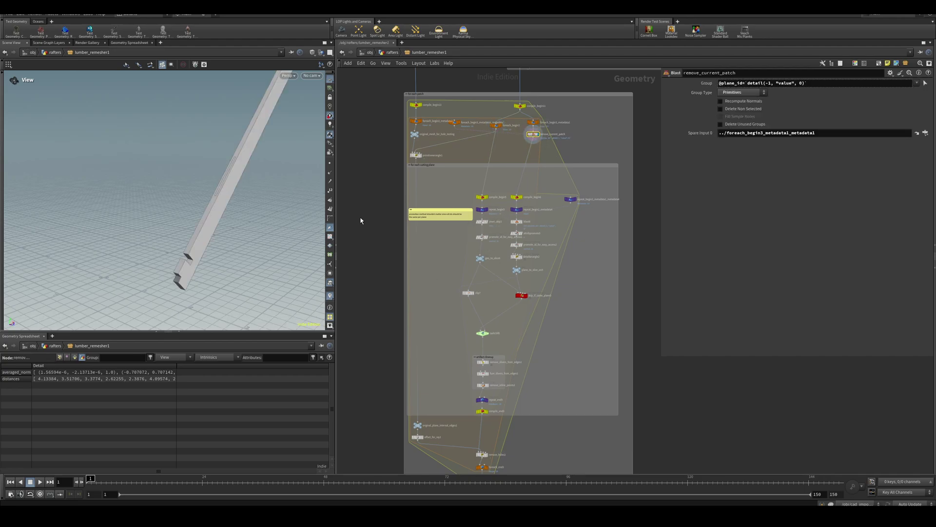
drag(184, 255, 176, 294)
scroll(185, 273, up, 5)
drag(188, 264, 192, 246)
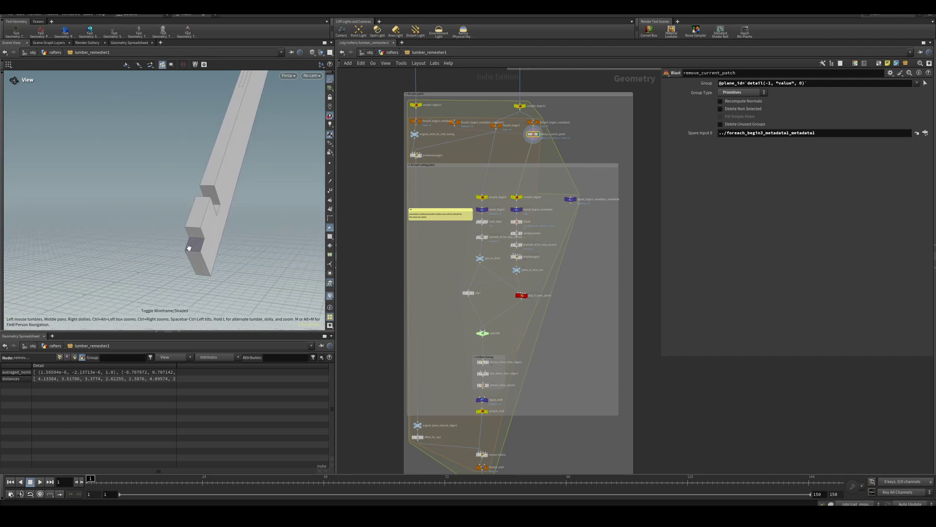
click(496, 126)
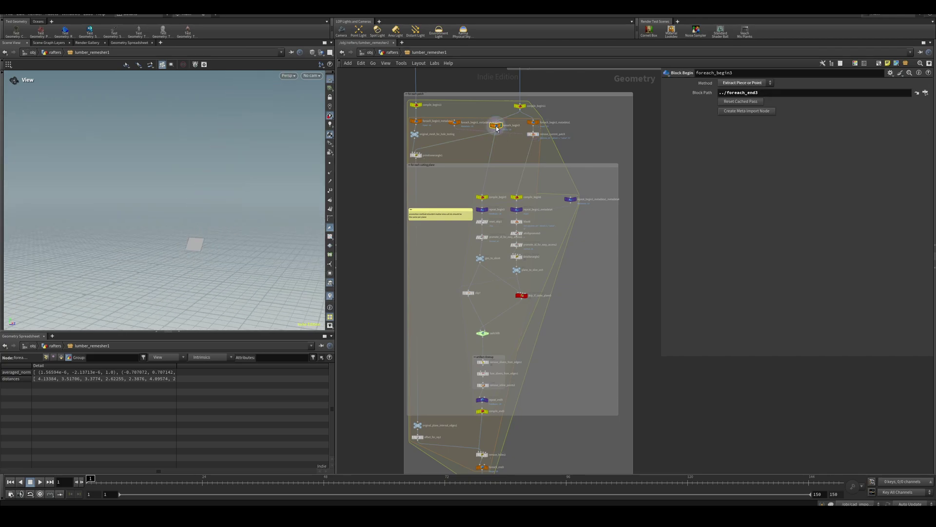
click(534, 135)
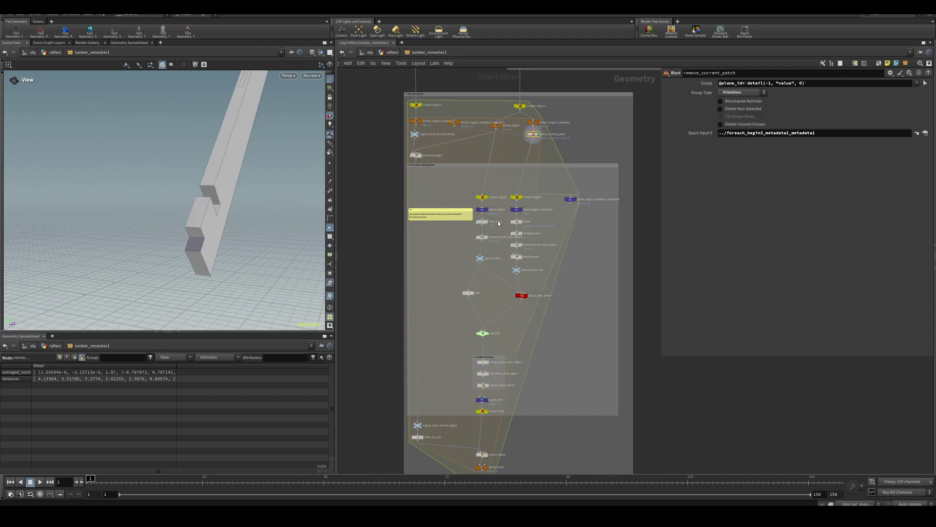
Step: Display repeat_end5 to view the sliced patch and open the skip_if_same_plane5 code for reading
click(483, 400)
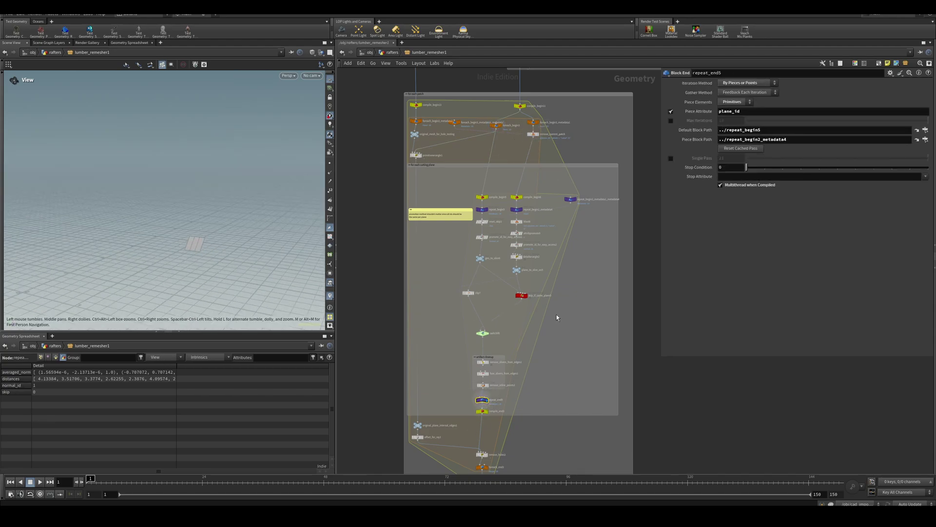
click(518, 295)
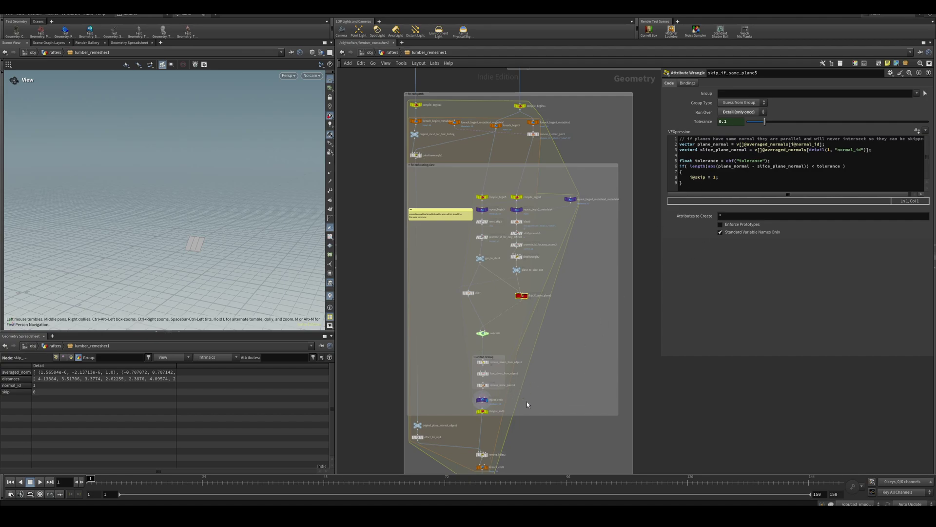
Step: Follow the cutting-plane loop through its artifact cleanup nodes and open the remove_holes3 code for reading
middle_drag(527, 402, 585, 374)
scroll(580, 378, up, 3)
middle_drag(565, 237, 510, 349)
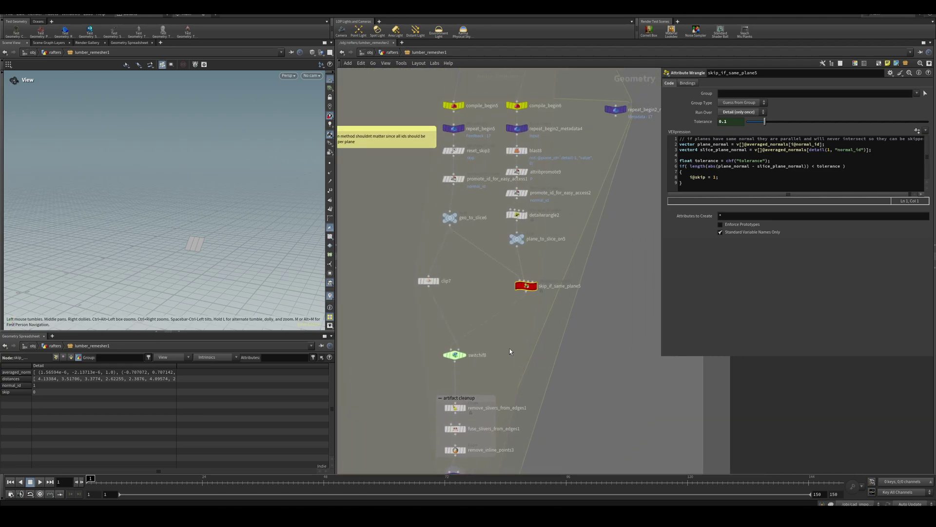
scroll(525, 348, down, 2)
middle_drag(555, 394, 558, 350)
click(493, 379)
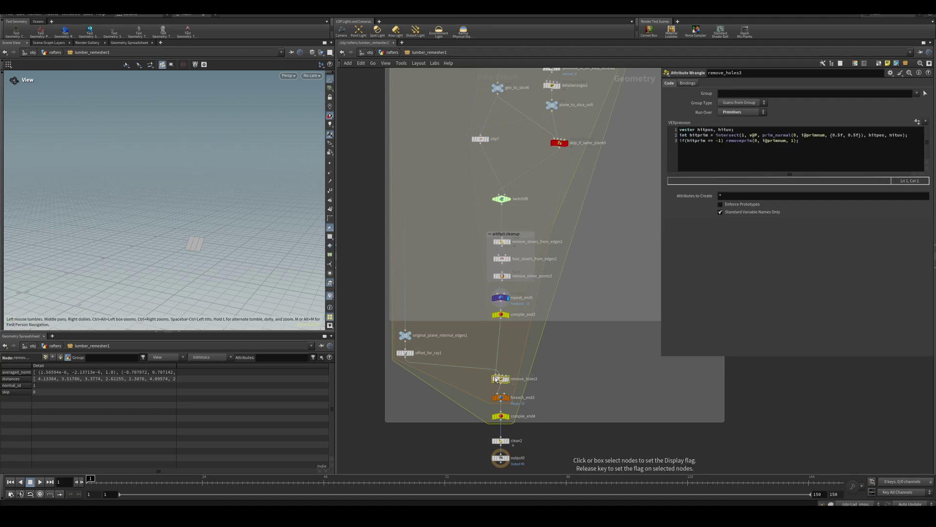
Step: Display original_mesh_for_hole_testing and then primitivewrangle1 to compare the full original mesh with the current patch's primitives
middle_drag(412, 108, 425, 280)
middle_drag(408, 123, 428, 277)
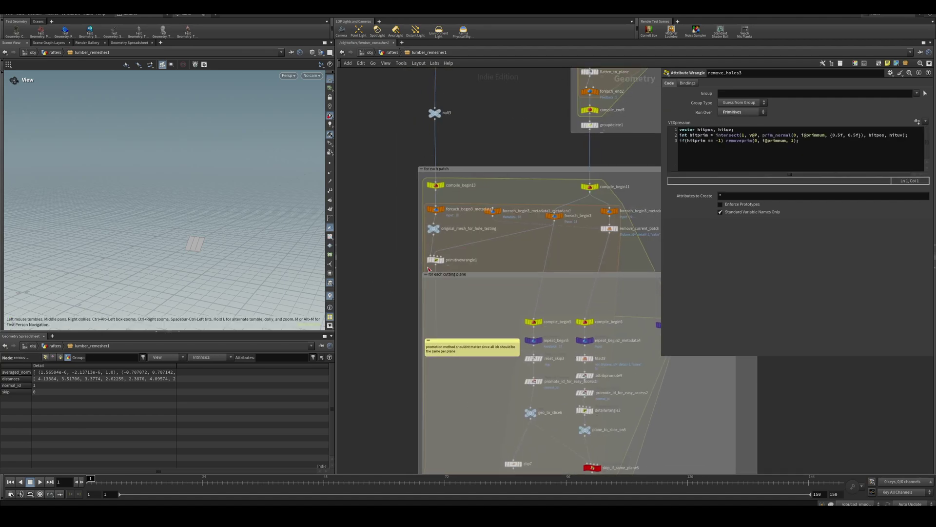
click(433, 228)
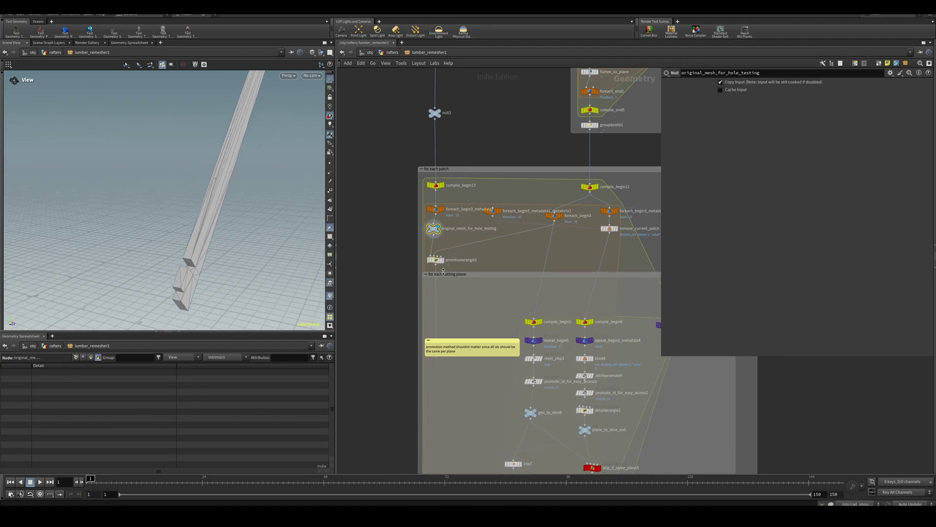
click(436, 259)
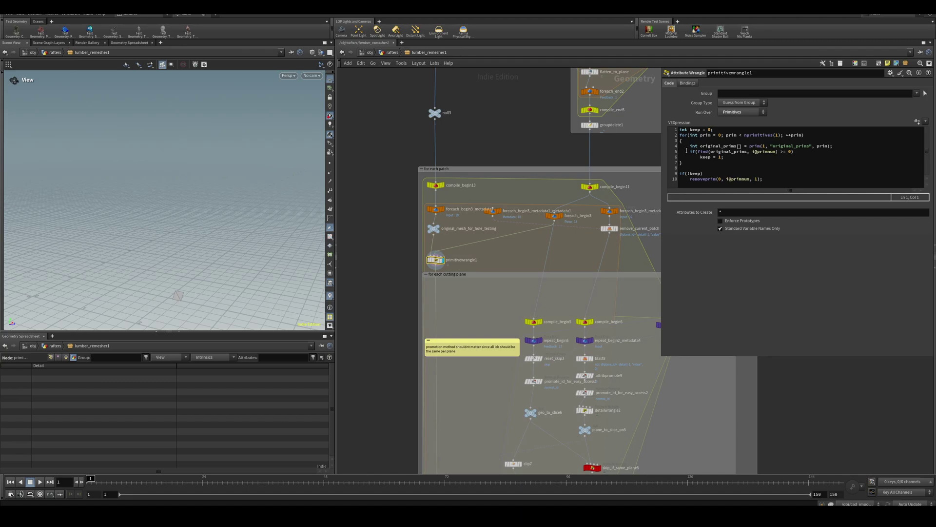
Step: Highlight original_prims in the primitivewrangle1 code and trace it back to the per-patch loop that stores the original primitive numbers
drag(743, 145, 702, 146)
mouse_move(512, 155)
middle_down()
mouse_move(491, 203)
mouse_move(450, 418)
mouse_move(504, 340)
middle_up()
middle_drag(527, 230, 512, 324)
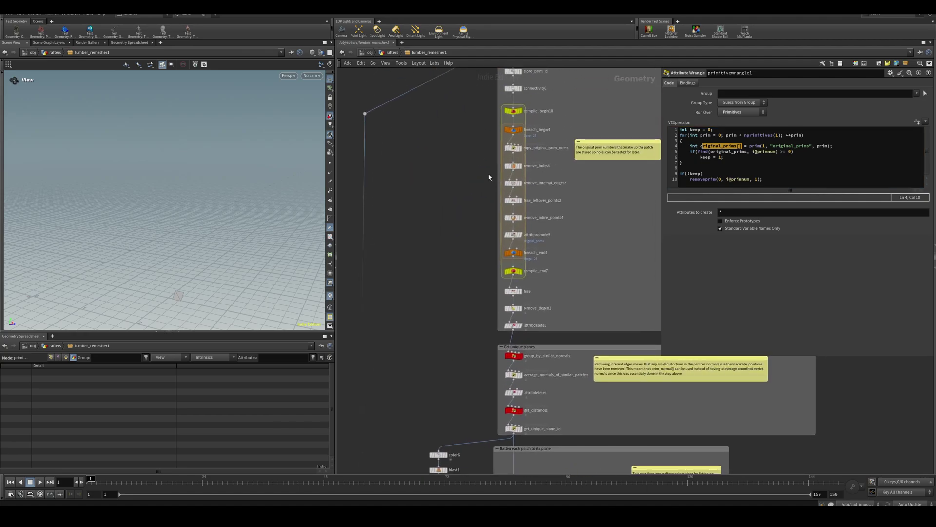
Step: Display clean2 at the end of the network and examine the remeshed rafter from a closer angle
middle_drag(435, 363, 477, 164)
middle_drag(460, 399, 480, 205)
middle_drag(508, 357, 526, 166)
mouse_move(500, 414)
middle_down()
mouse_move(501, 228)
mouse_move(489, 118)
middle_up()
drag(552, 405, 510, 423)
key(r)
key(space+g)
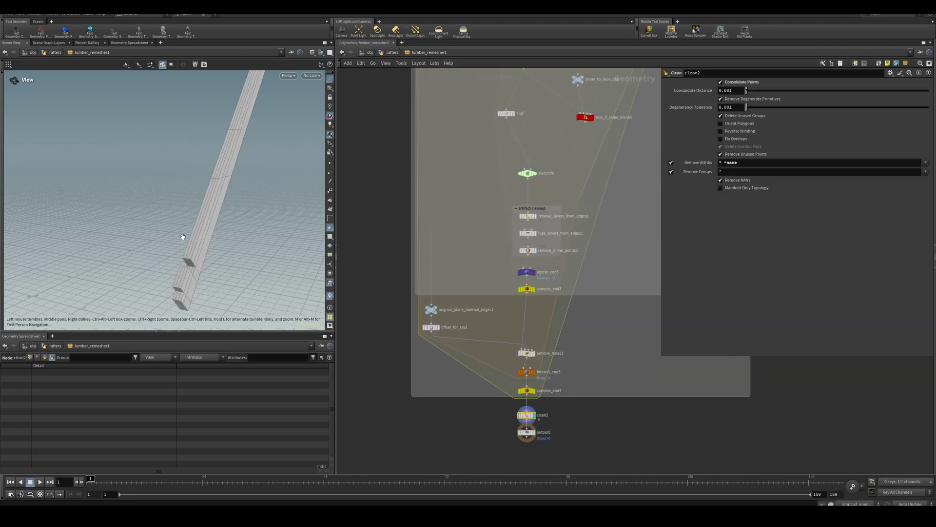
drag(206, 202, 210, 172)
middle_drag(210, 171, 194, 218)
Step: Save the scene and open the get_distances code and tolerance in the "Get unique planes" block
right_drag(470, 241, 464, 225)
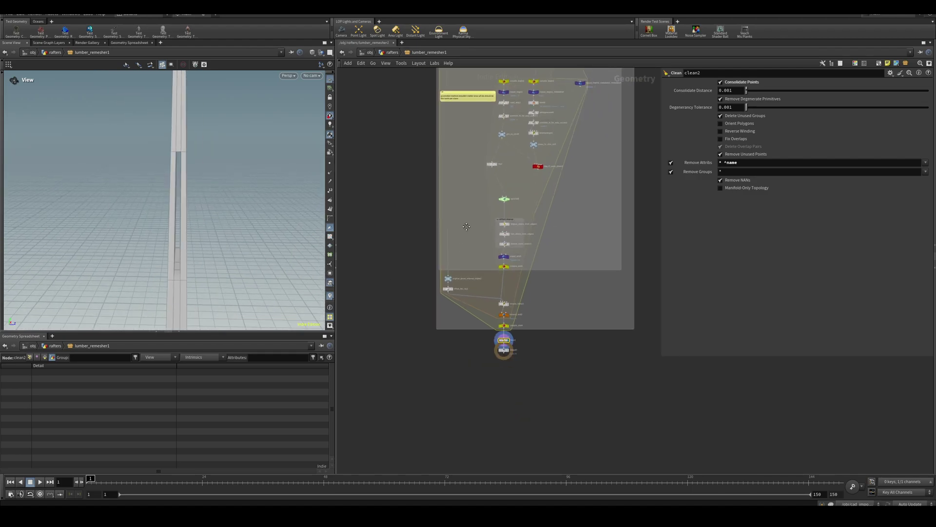
middle_drag(464, 225, 412, 483)
right_drag(519, 201, 541, 311)
middle_drag(540, 312, 564, 407)
key(ctrl+s)
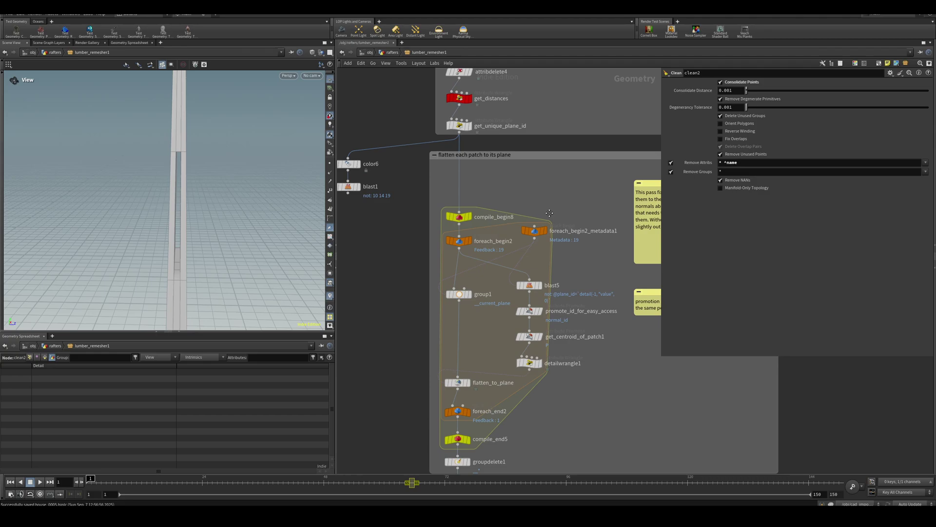
middle_drag(516, 137, 527, 329)
click(475, 296)
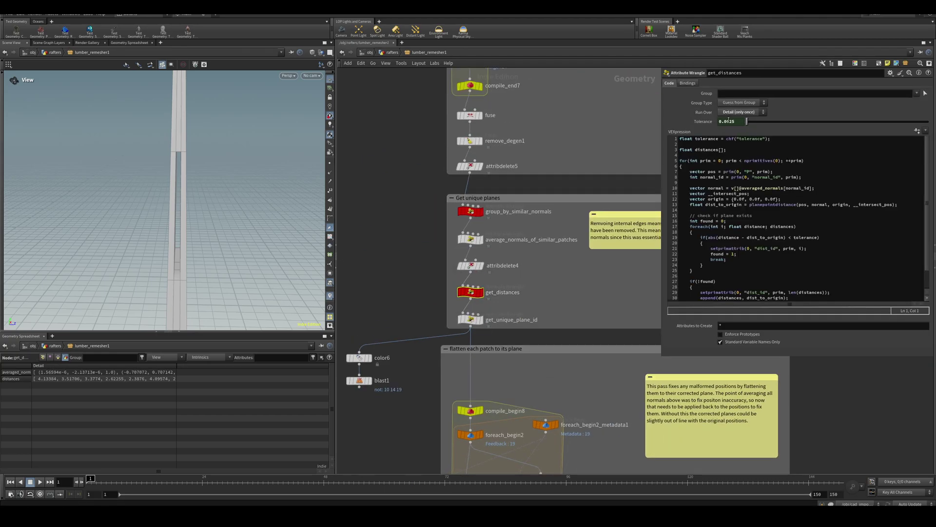
Step: Measure across the rafter at its notch with the Ruler and inspect its faces from the other side
mouse_move(177, 255)
mouse_down()
mouse_move(137, 278)
mouse_move(170, 287)
mouse_move(183, 272)
mouse_up()
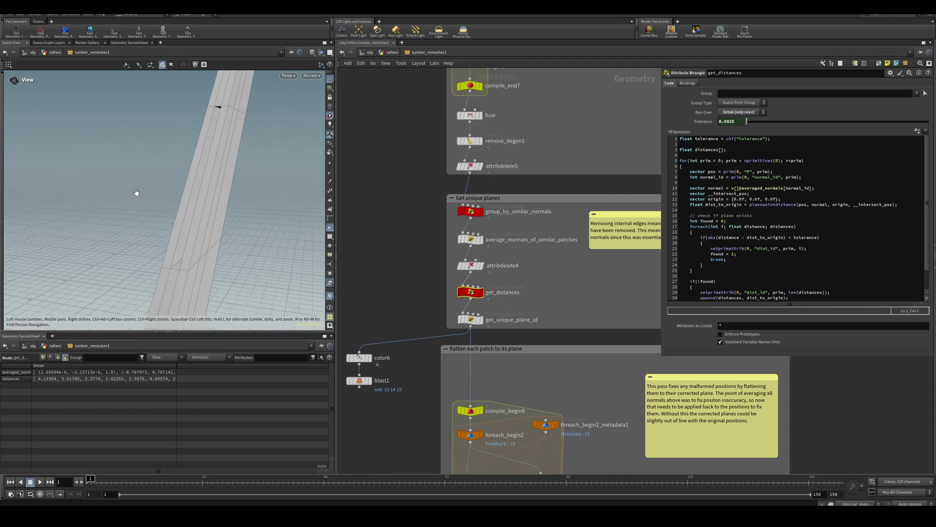
click(89, 17)
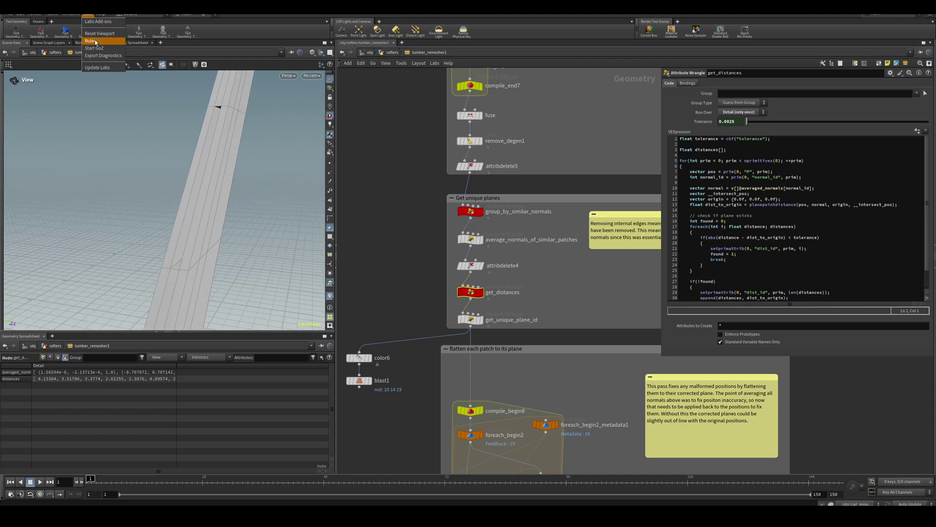
click(103, 43)
drag(172, 268, 203, 248)
key(Escape)
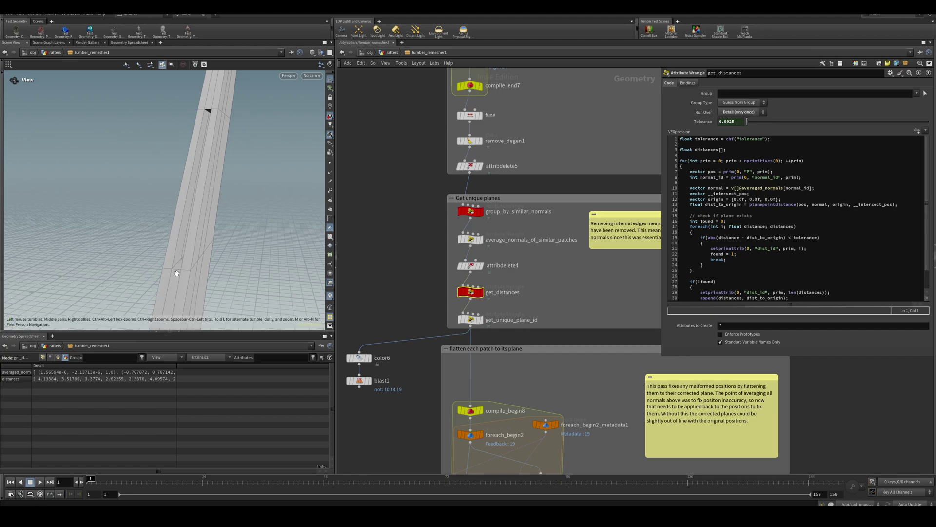
drag(189, 263, 212, 269)
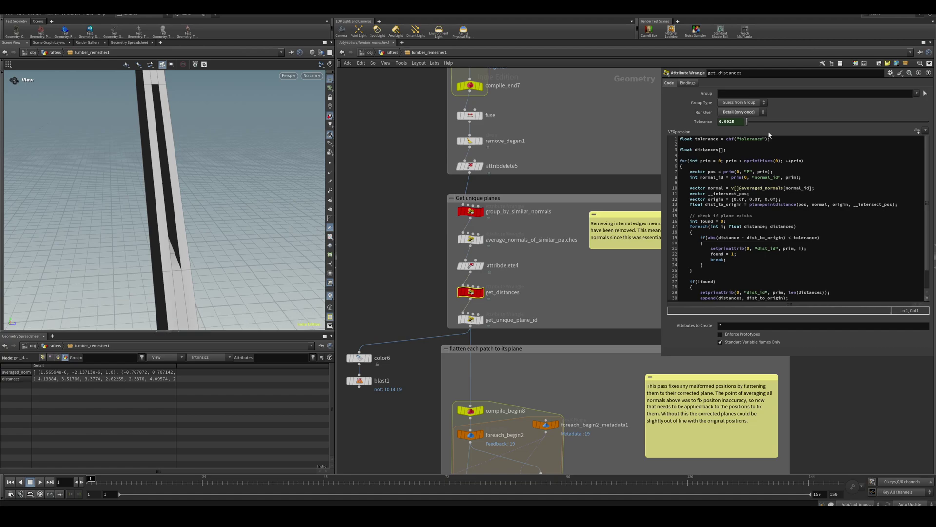
Step: Open the group_by_similar_normals code and tolerance in the "Get unique planes" block
scroll(545, 193, down, 3)
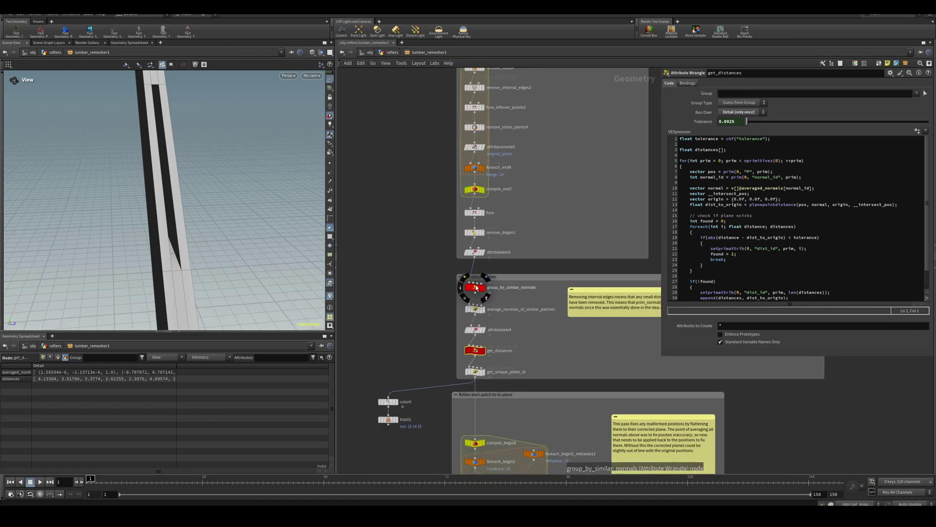
click(475, 287)
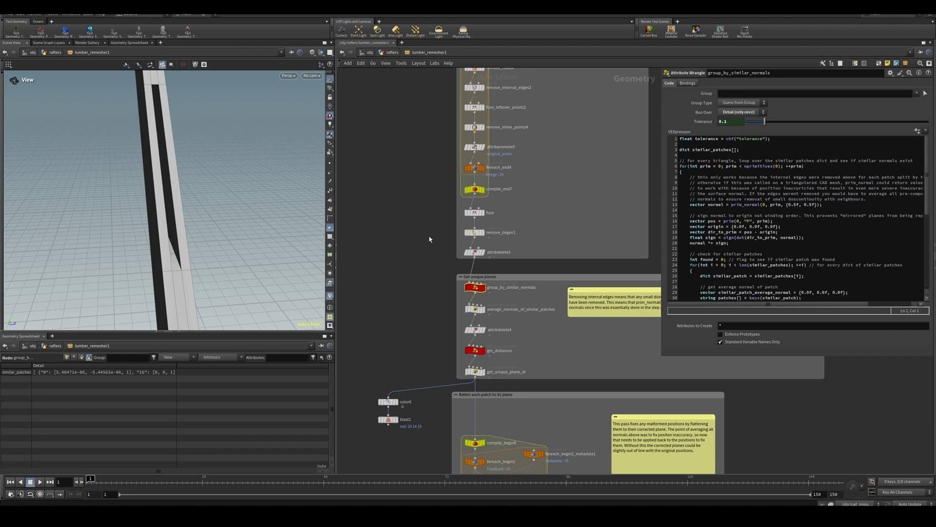
Step: Look over the rest of the network, save the scene, and return to the parent rafters network
scroll(434, 238, down, 3)
middle_drag(539, 439, 589, 94)
middle_drag(625, 421, 630, 294)
scroll(528, 287, up, 3)
key(ctrl+s)
key(u)
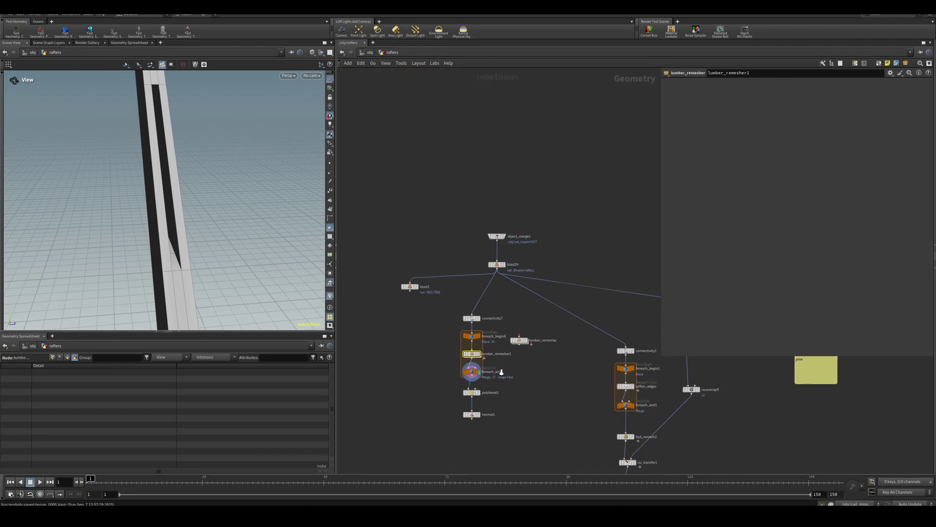